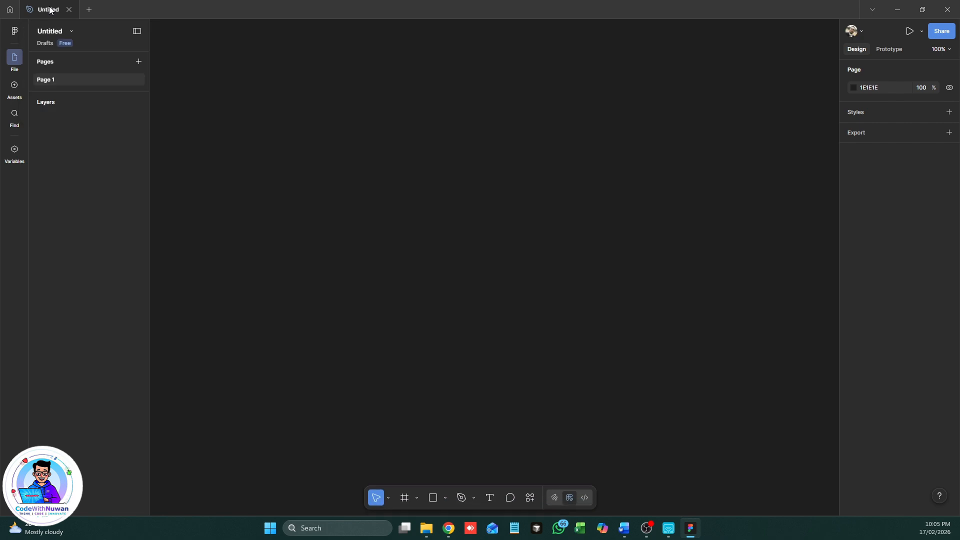
# Step: Rename the untitled file as "UX UI Lesson 01"
pyautogui.doubleClick(49, 9)
pyautogui.write('UX UI')
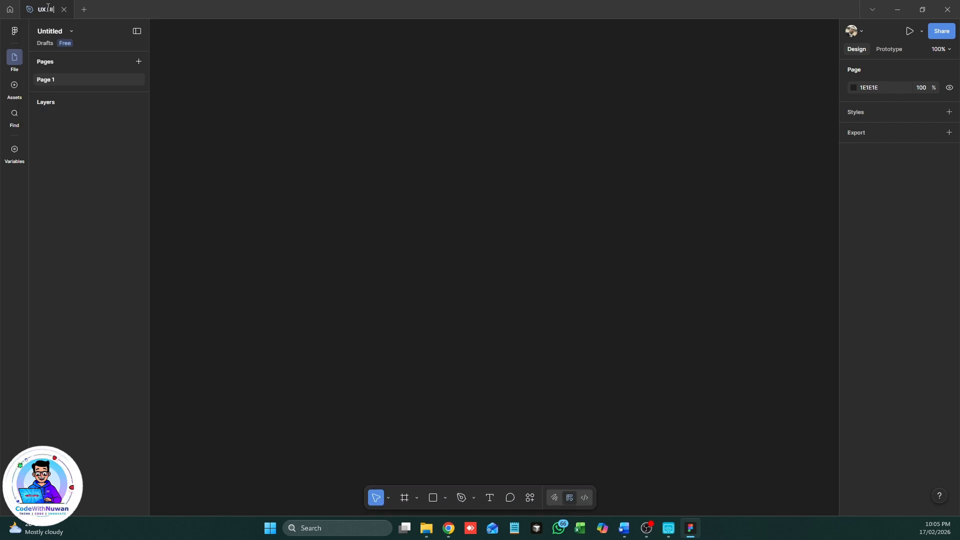
pyautogui.write(' Lesson')
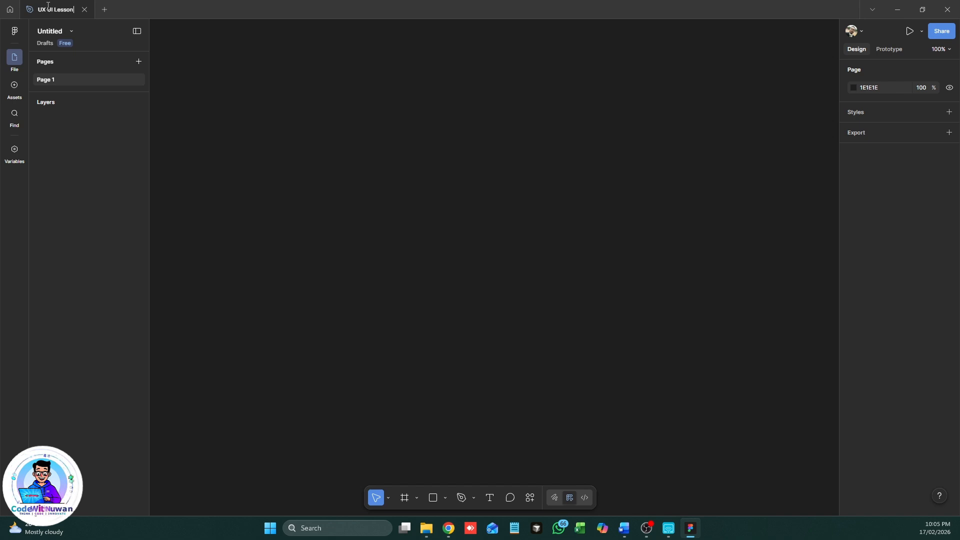
pyautogui.write(' 01')
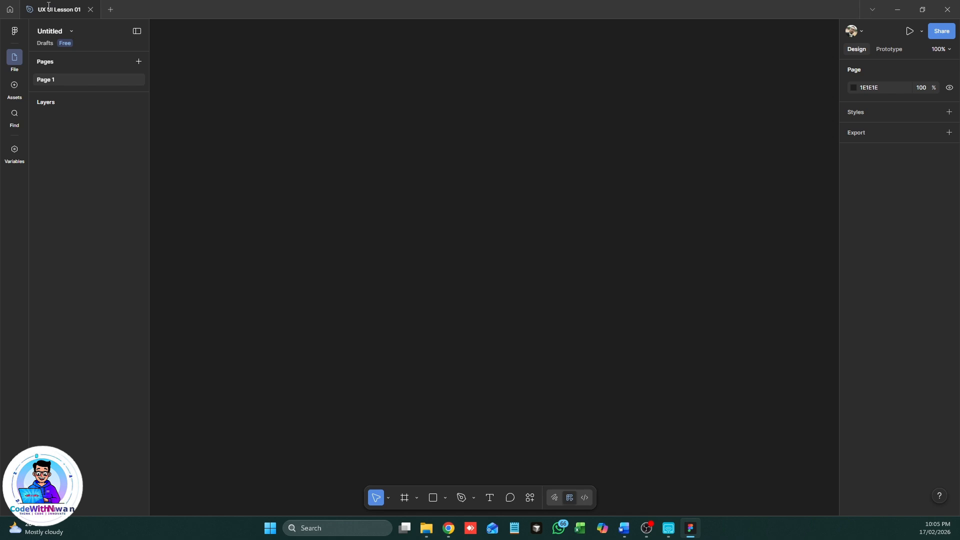
pyautogui.press('Escape')
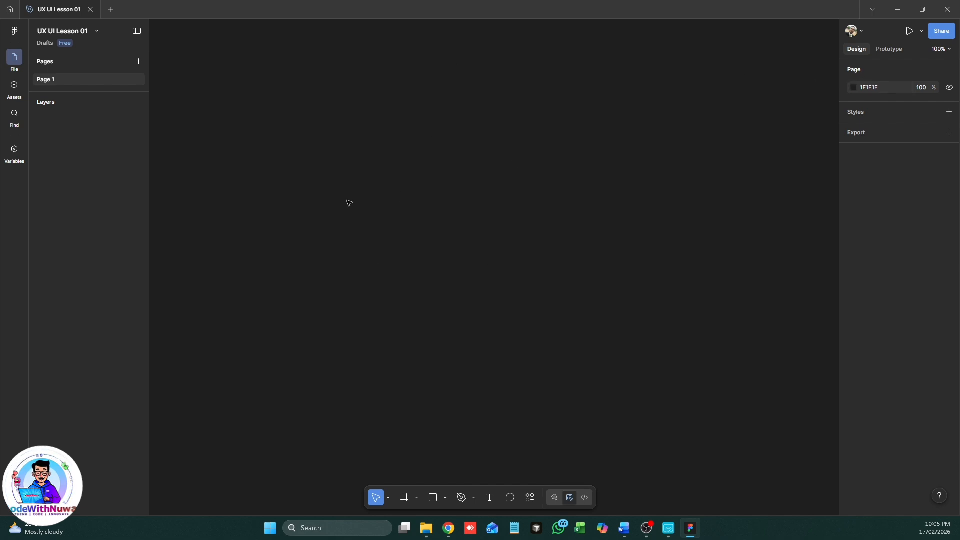
# Step: Change the page background colour to light grey D7D7D7
pyautogui.click(854, 88)
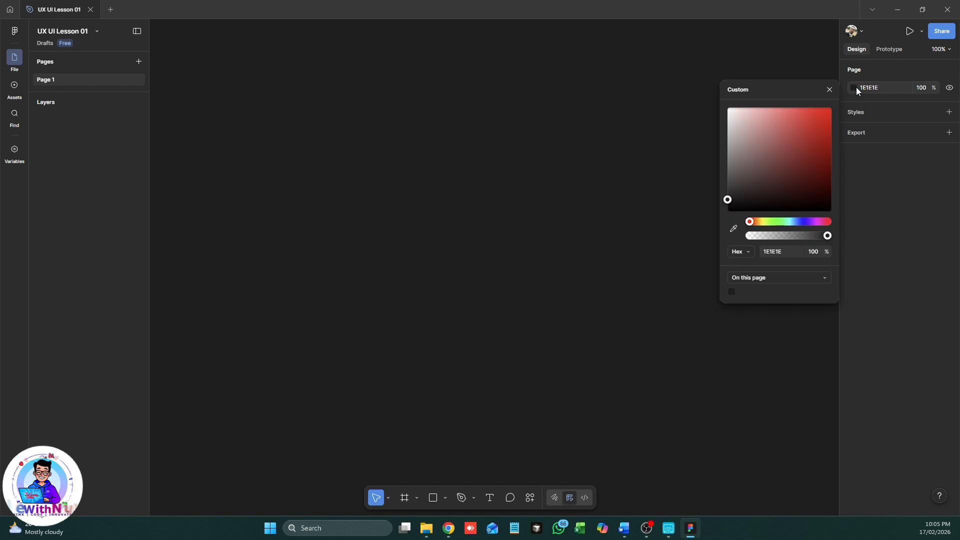
pyautogui.click(735, 139)
pyautogui.moveTo(731, 120); pyautogui.dragTo(724, 143)
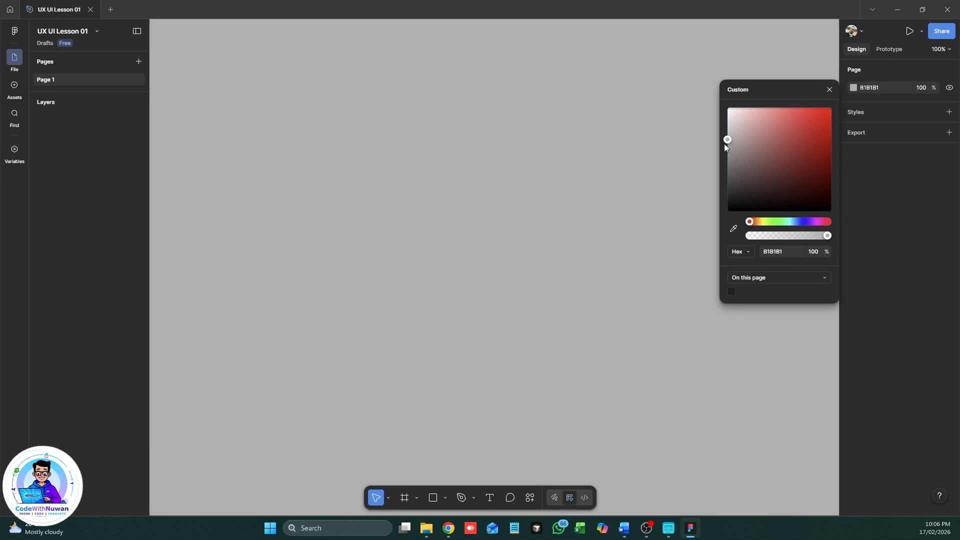
pyautogui.click(404, 145)
pyautogui.click(854, 88)
pyautogui.click(723, 125)
pyautogui.click(537, 162)
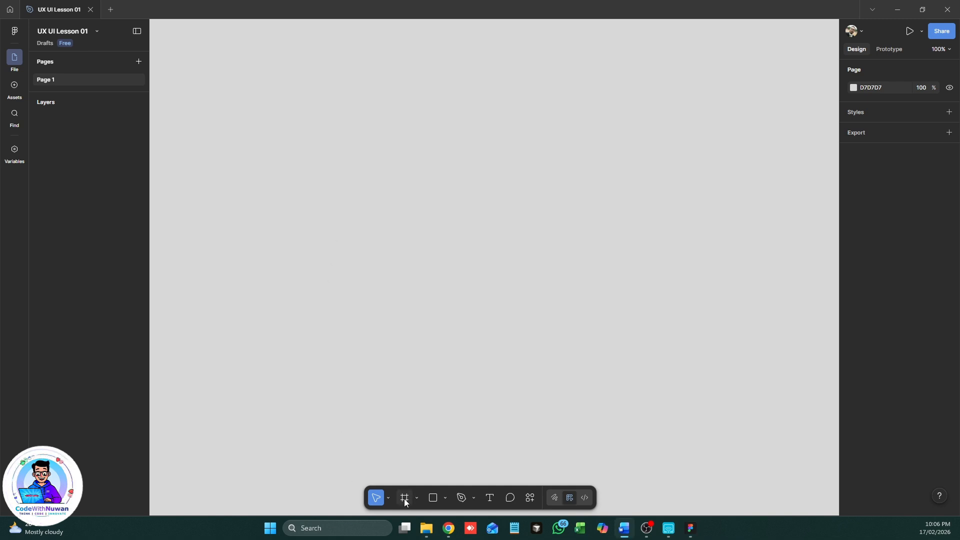
# Step: Add a frame from the Desktop 1440 × 1024 preset and move it slightly to X -10, Y 8
pyautogui.click(404, 500)
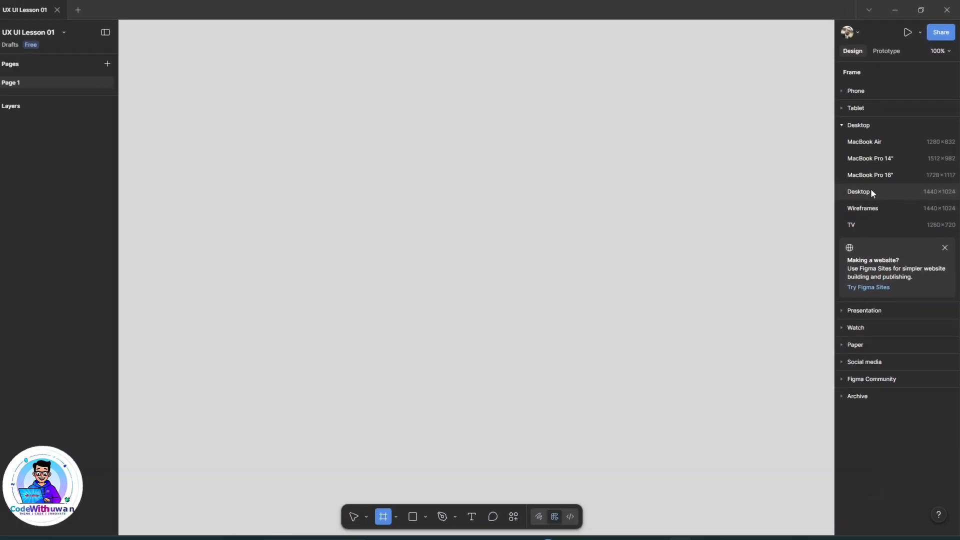
pyautogui.click(871, 191)
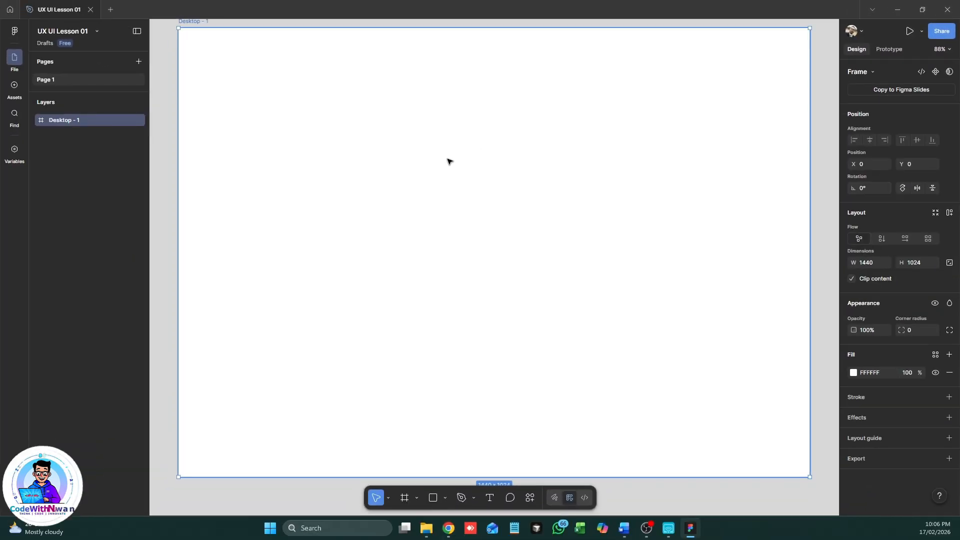
pyautogui.moveTo(429, 136); pyautogui.dragTo(423, 132)
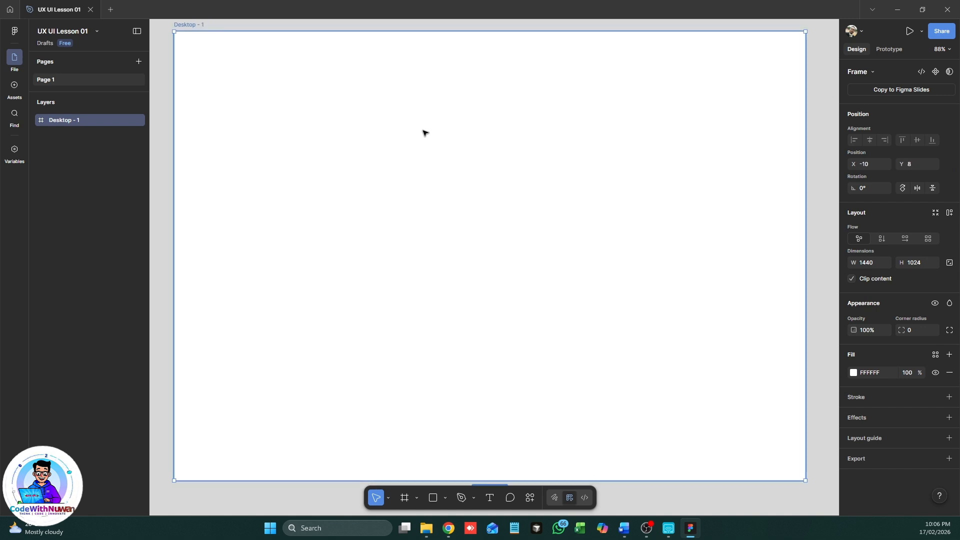
# Step: Rename the desktop frame on the canvas as "Home"
pyautogui.scroll(-2, 423, 132)
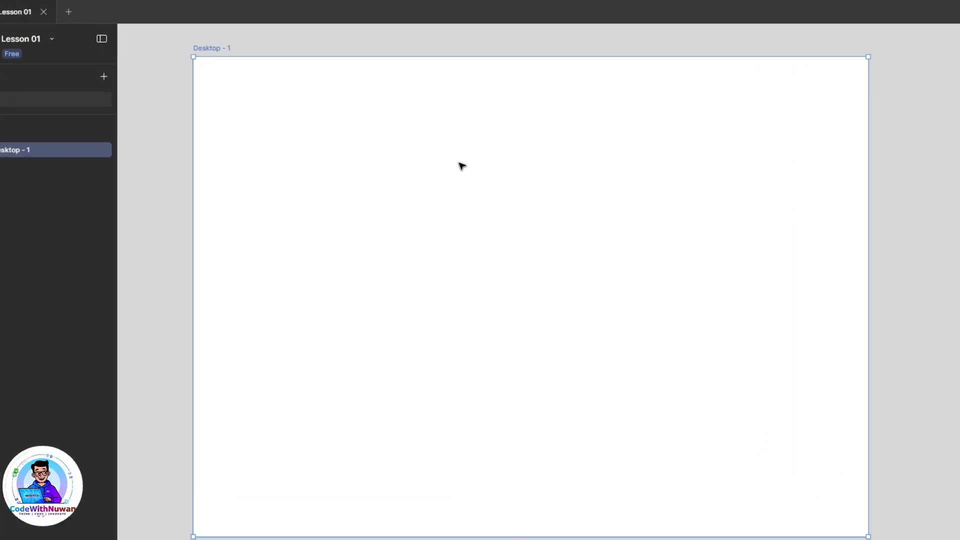
pyautogui.doubleClick(164, 73)
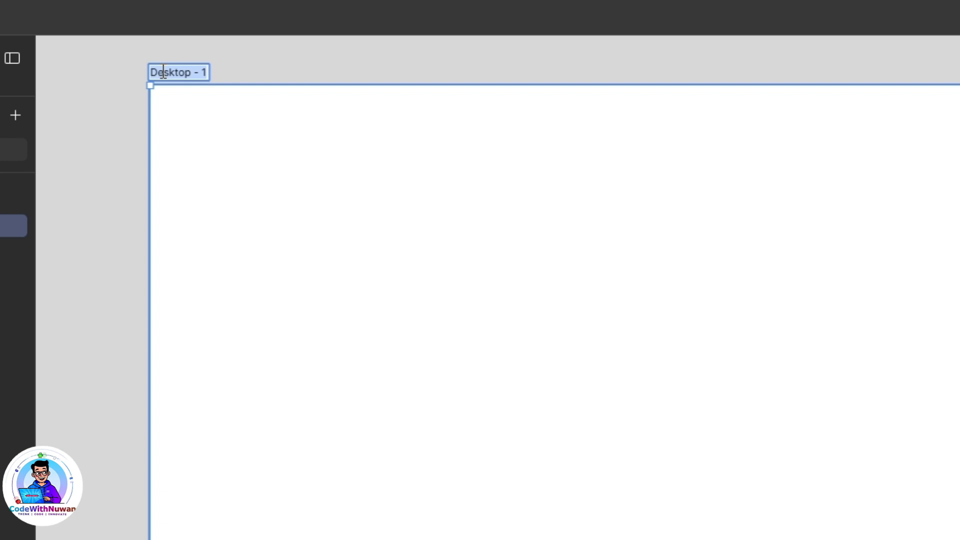
pyautogui.write('Home')
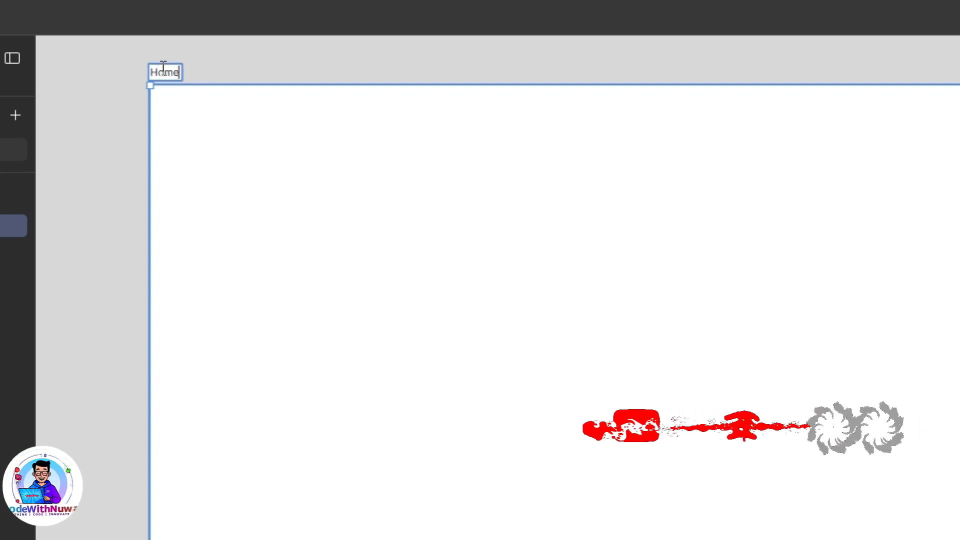
pyautogui.click(142, 92)
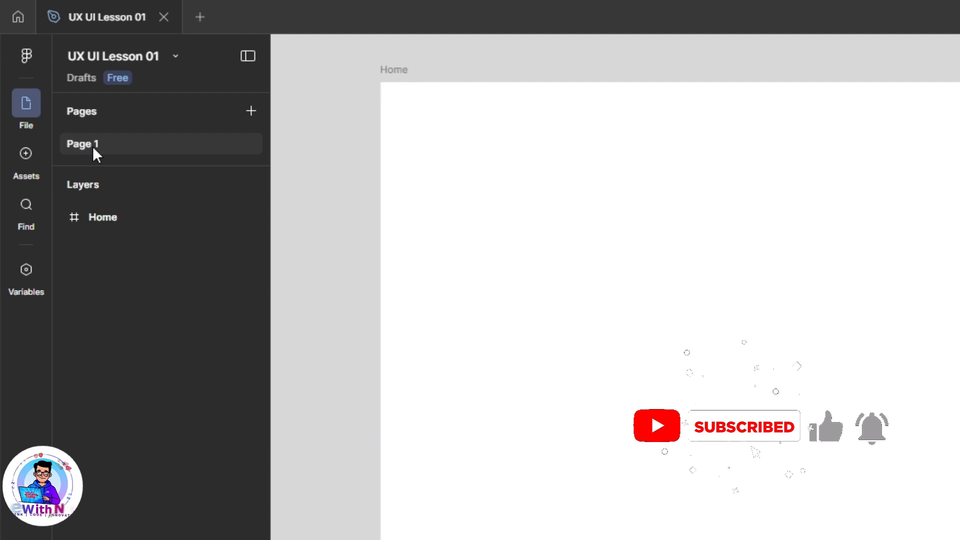
# Step: Rename the file's first page as "Prototype"
pyautogui.doubleClick(93, 140)
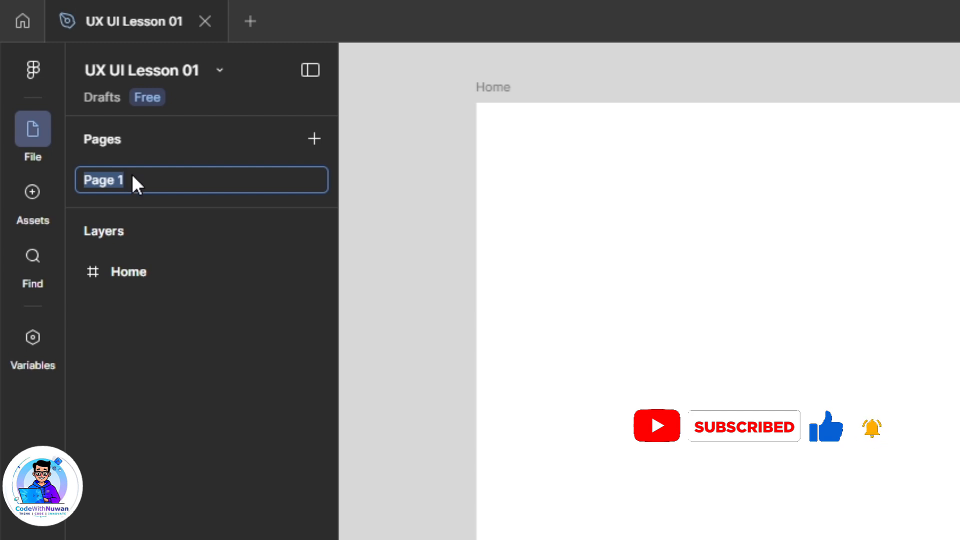
pyautogui.write('P')
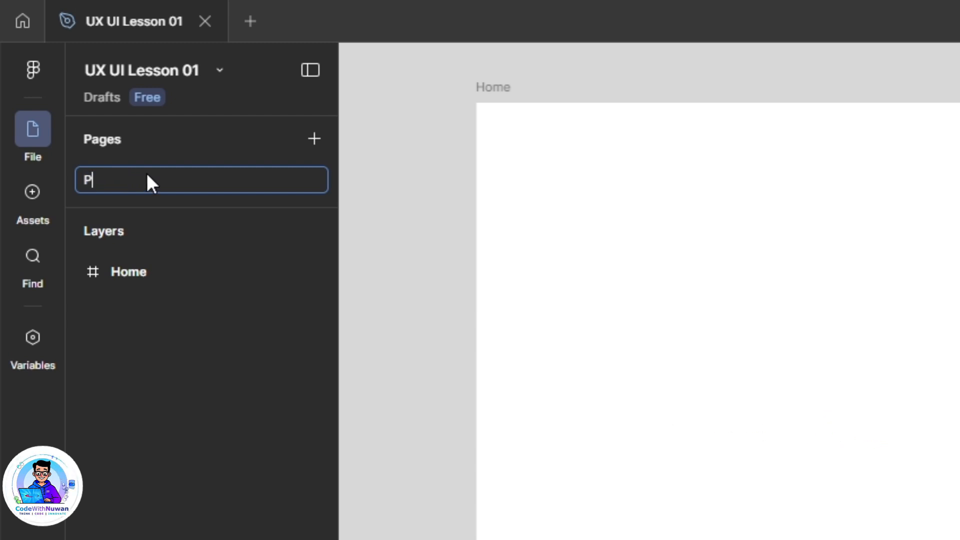
pyautogui.write('rot')
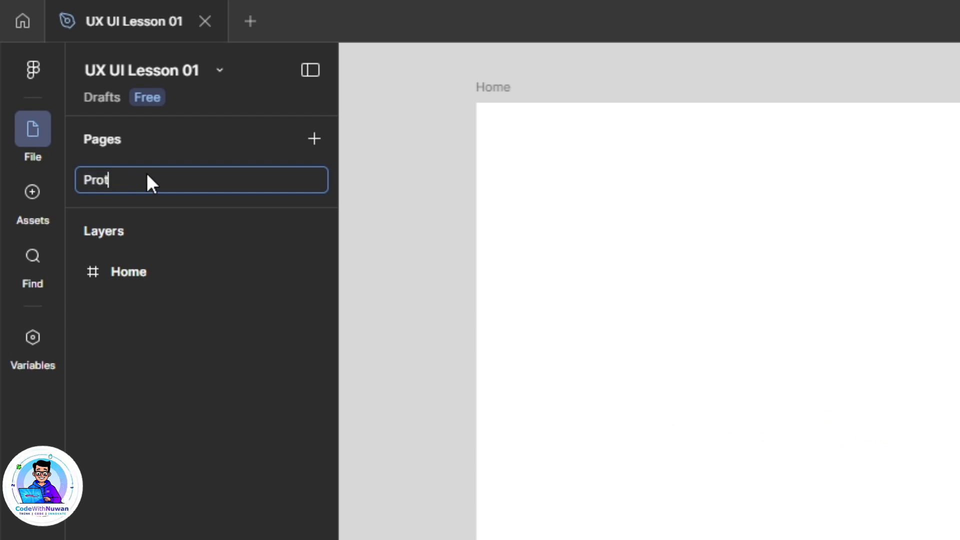
pyautogui.write('otype')
pyautogui.press('Return')
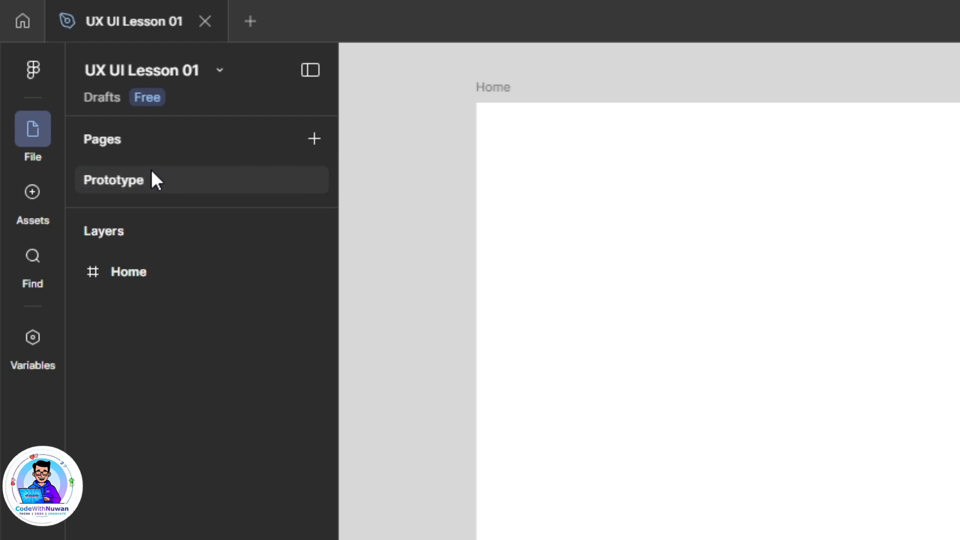
# Step: Add a second page to the file and name it "Components"
pyautogui.click(314, 138)
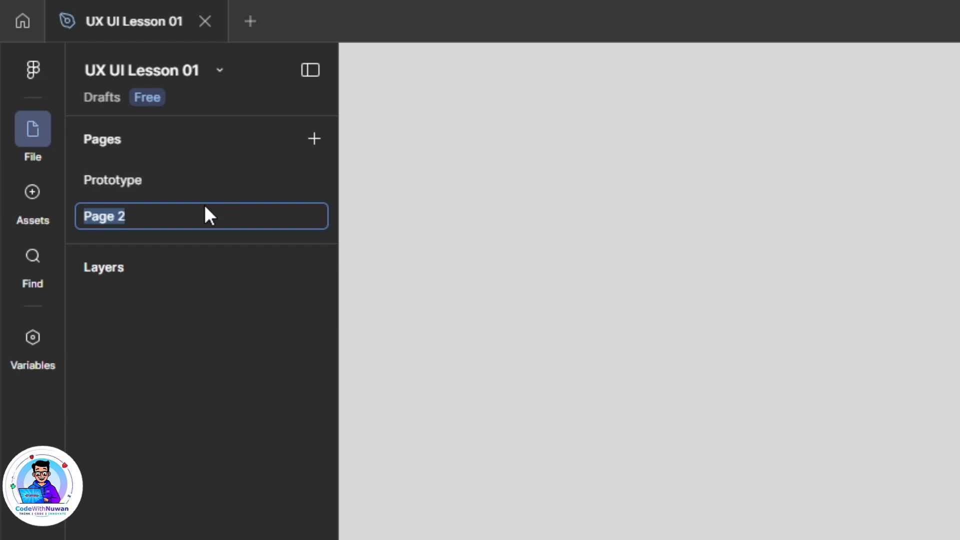
pyautogui.write('Comp')
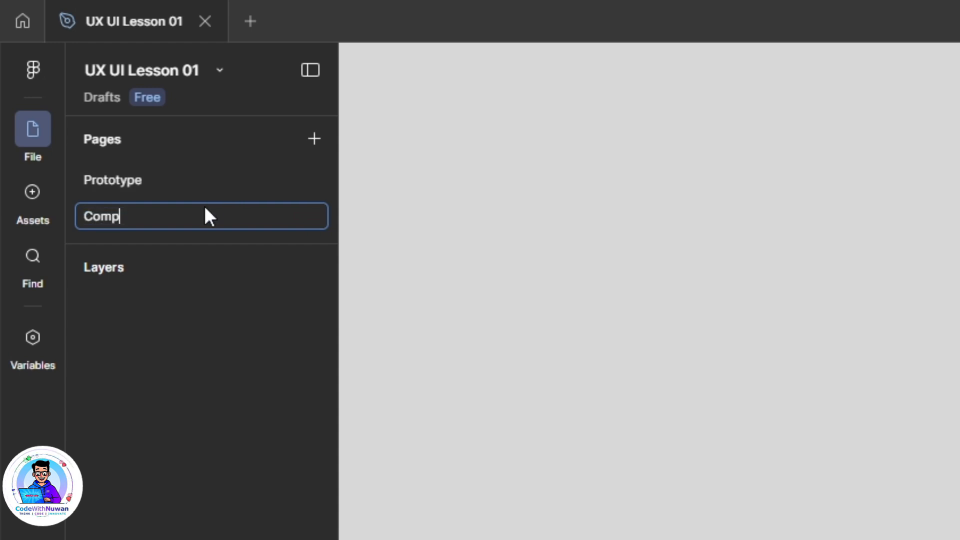
pyautogui.write('onents')
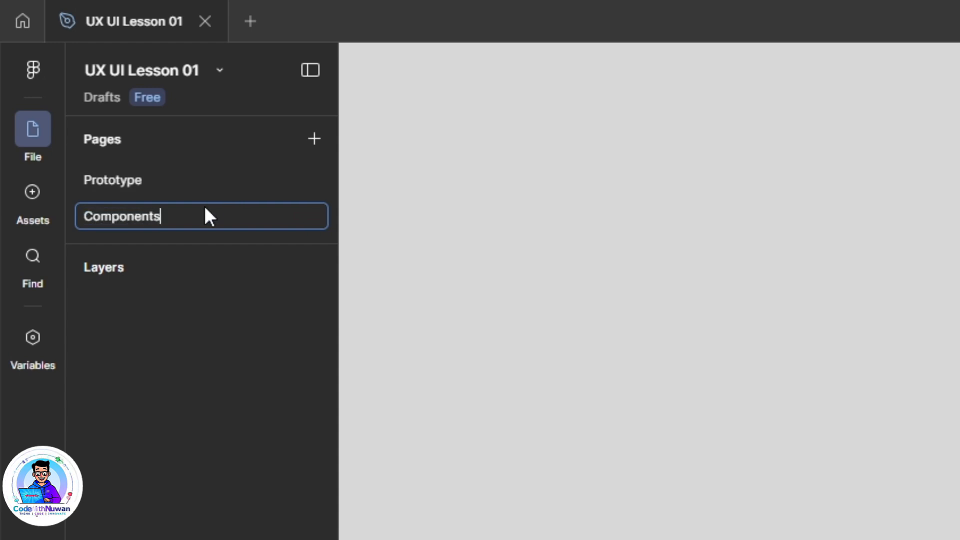
pyautogui.press('Return')
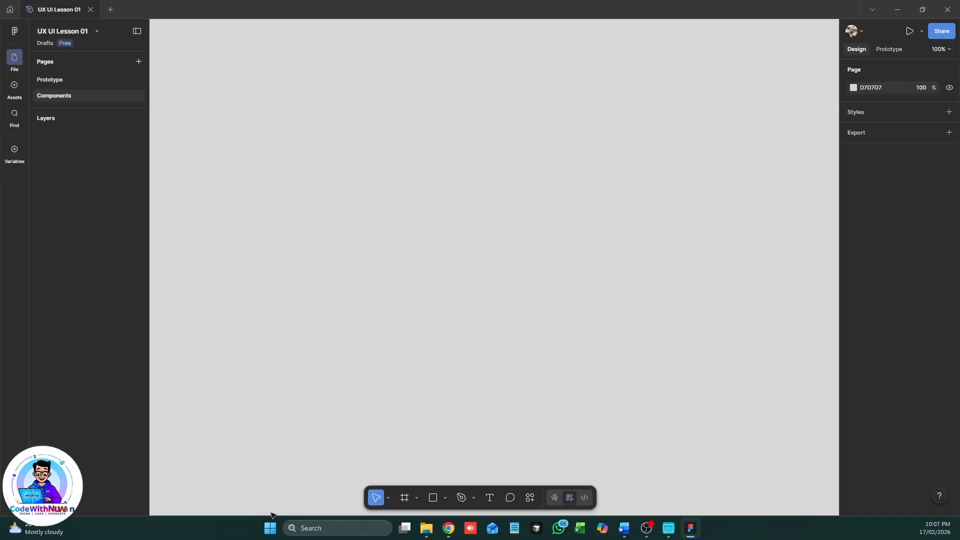
# Step: Draw a rectangle about 170 × 69 on the Components page and move it to about X -261, Y -147
pyautogui.click(433, 497)
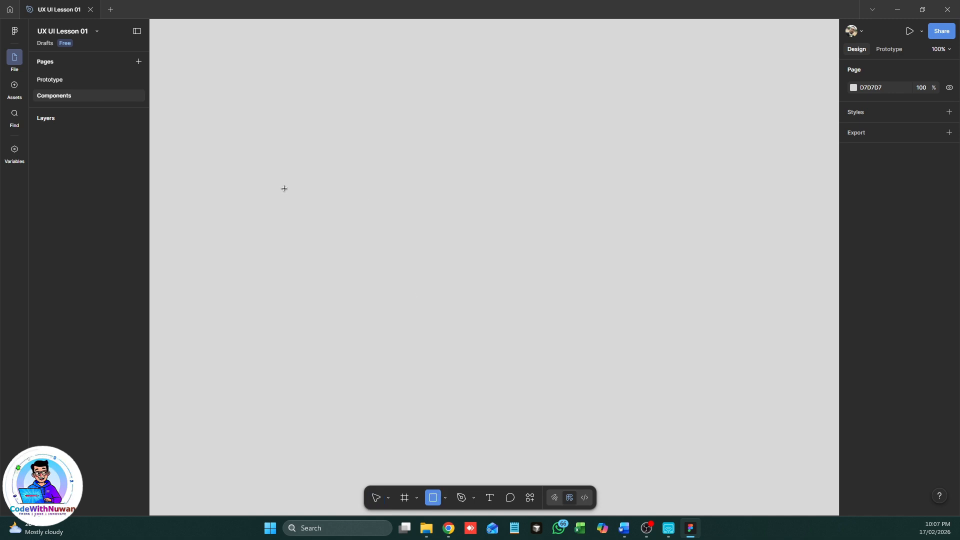
pyautogui.moveTo(284, 188)
pyautogui.mouseDown()
pyautogui.moveTo(362, 210)
pyautogui.moveTo(370, 223)
pyautogui.mouseUp()
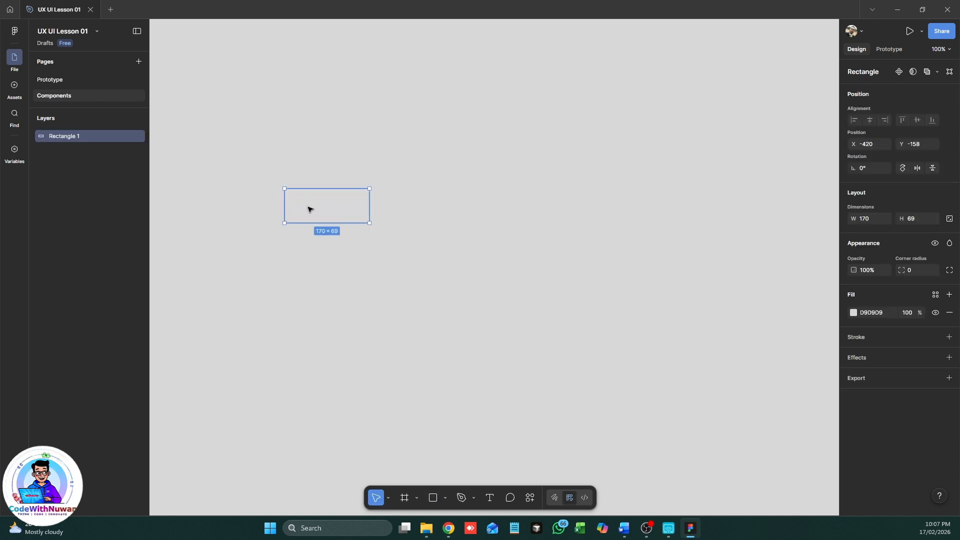
pyautogui.moveTo(308, 209); pyautogui.dragTo(392, 216)
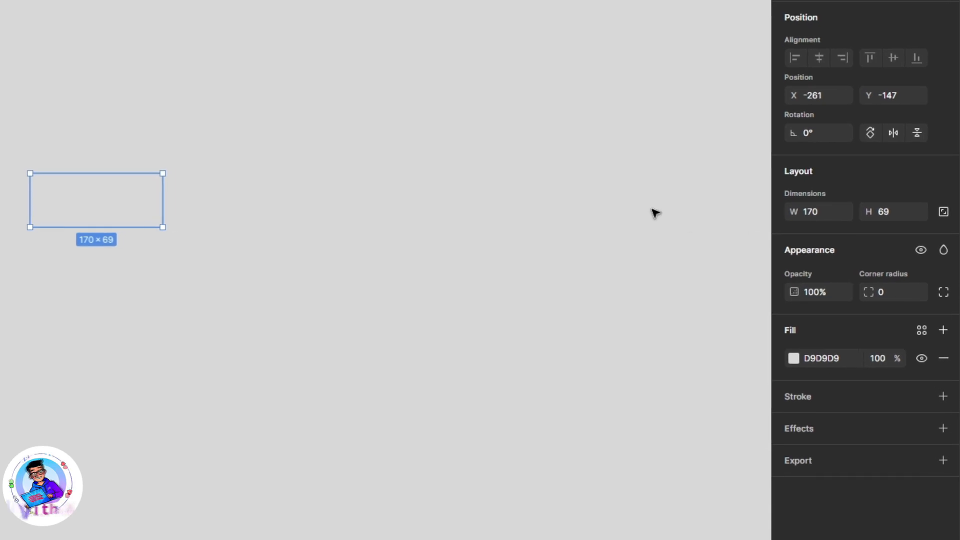
# Step: Set the rectangle's fill to mid grey 838181
pyautogui.click(795, 359)
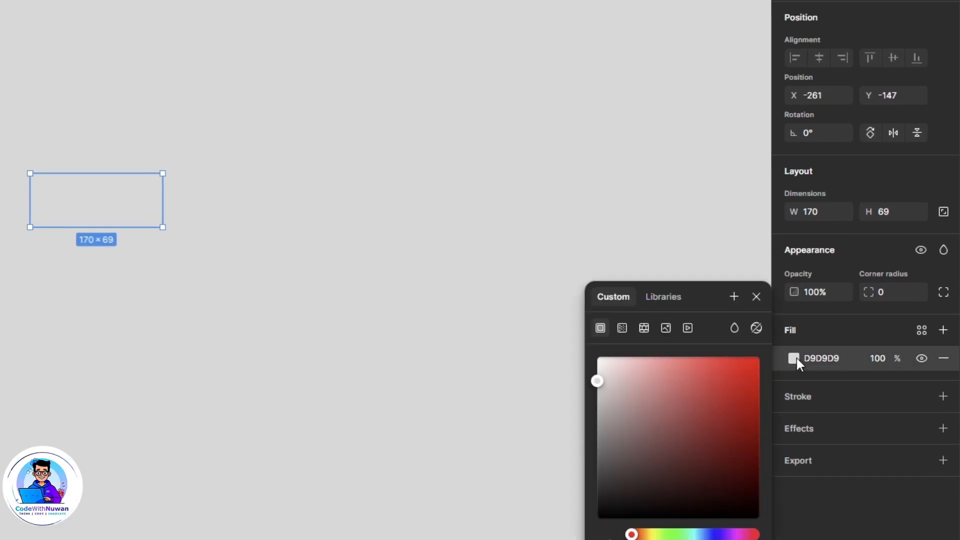
pyautogui.moveTo(607, 416); pyautogui.dragTo(600, 435)
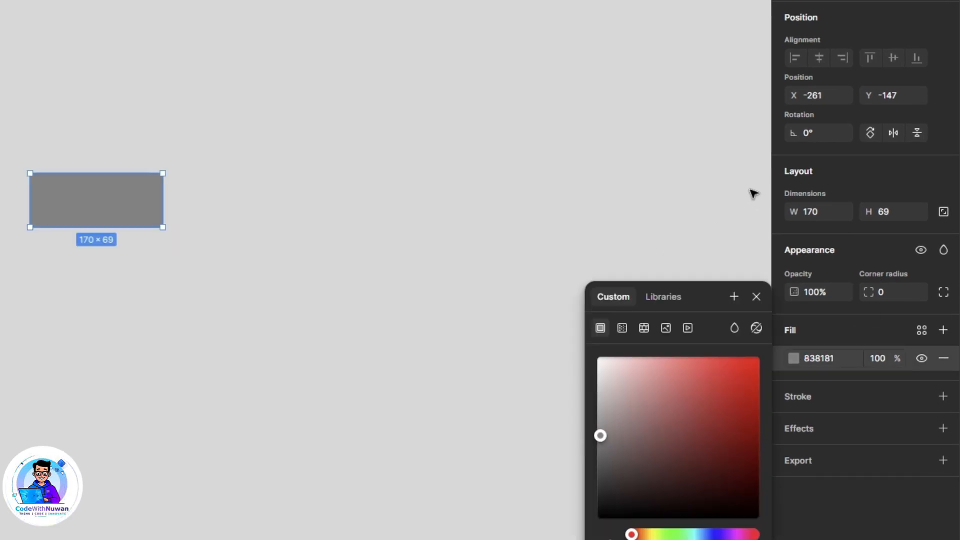
pyautogui.click(879, 176)
# Step: Resize the rectangle to a width of 200 and a height of 50
pyautogui.click(815, 212)
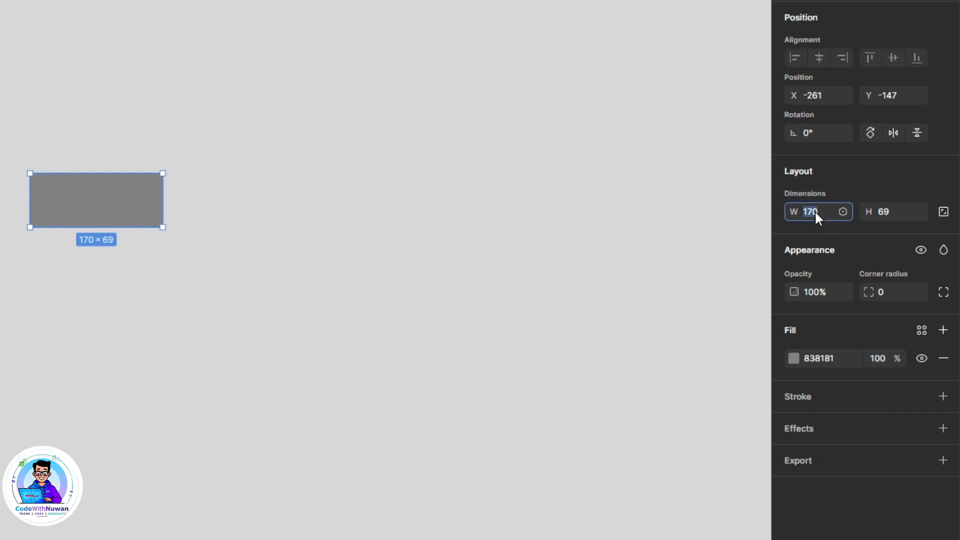
pyautogui.write('200')
pyautogui.click(893, 210)
pyautogui.write('50')
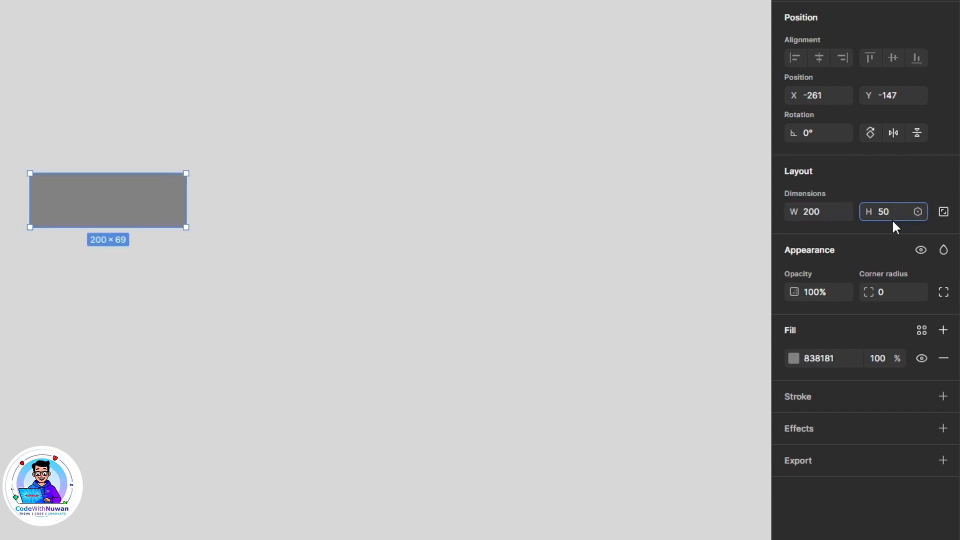
pyautogui.press('Return')
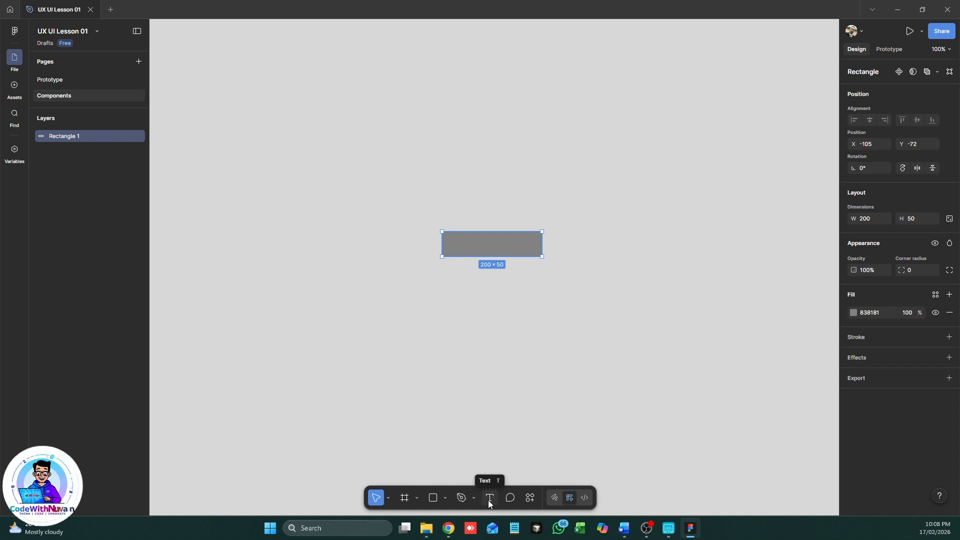
# Step: Apply the Accents/Blue library colour to the rectangle's fill
pyautogui.click(853, 313)
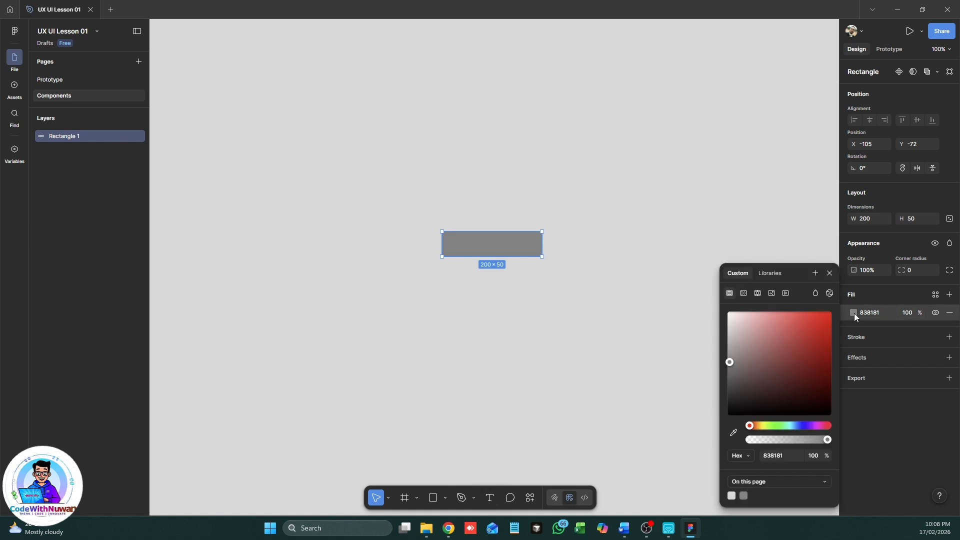
pyautogui.click(775, 272)
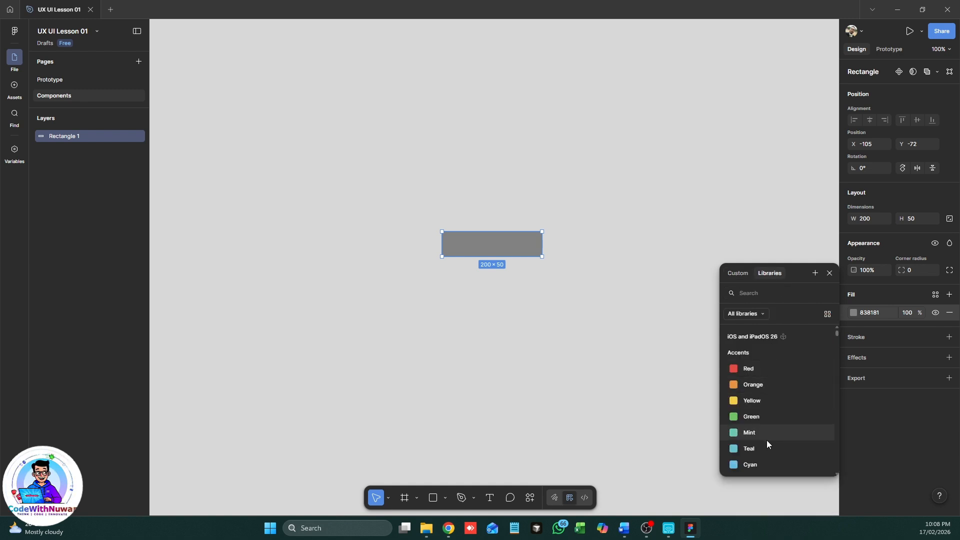
pyautogui.scroll(-3, 766, 440)
pyautogui.click(740, 396)
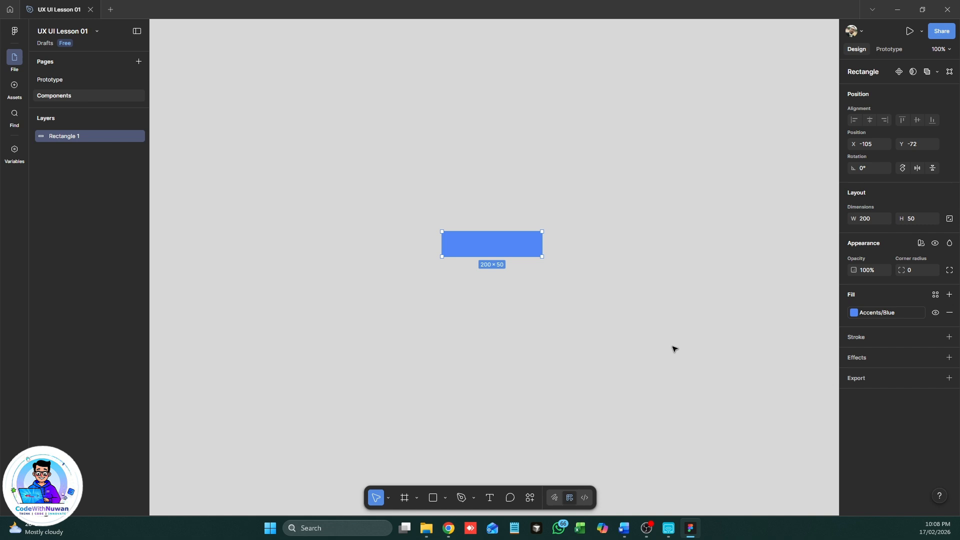
# Step: Add the text "Button Text" on the blue rectangle and move it to the rectangle's centre
pyautogui.click(489, 498)
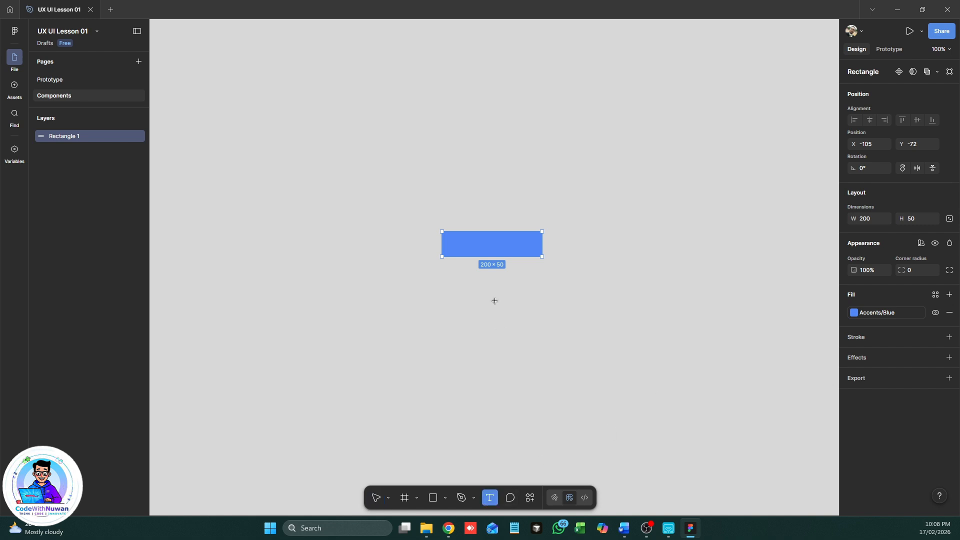
pyautogui.click(456, 243)
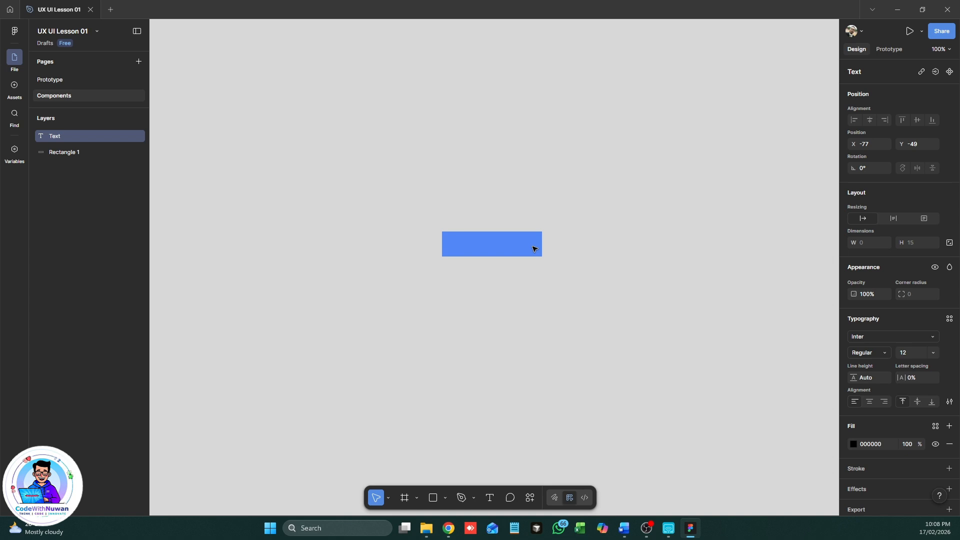
pyautogui.write('Button ')
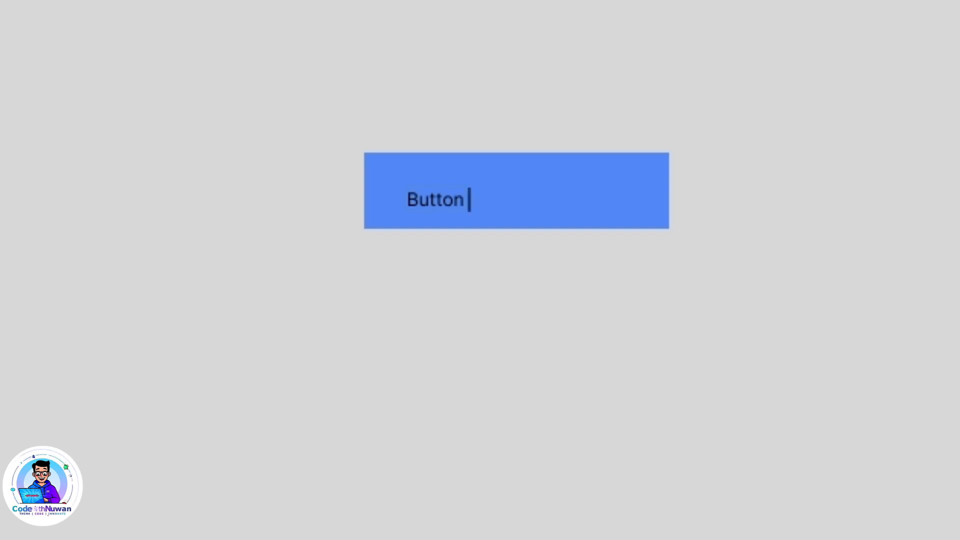
pyautogui.write('Text')
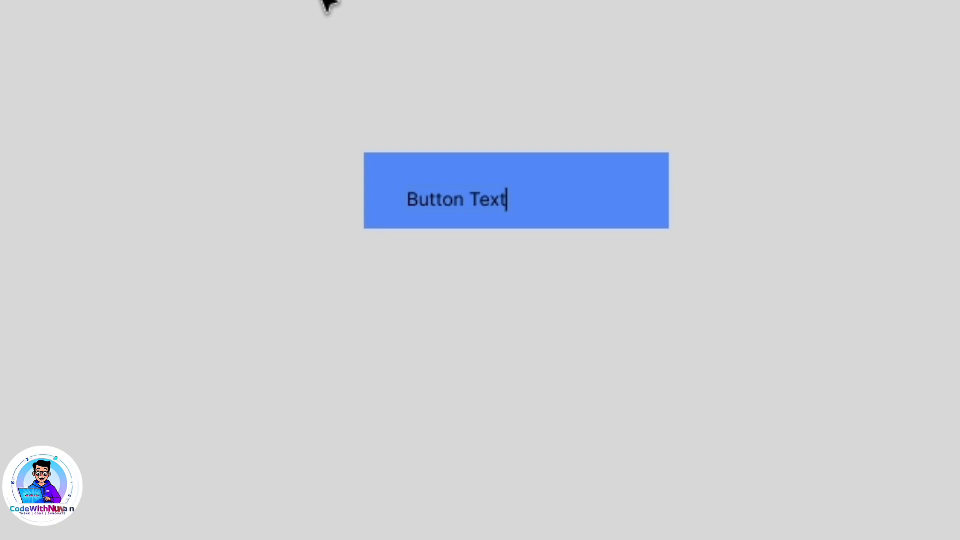
pyautogui.press('Escape')
pyautogui.moveTo(459, 200); pyautogui.dragTo(511, 195)
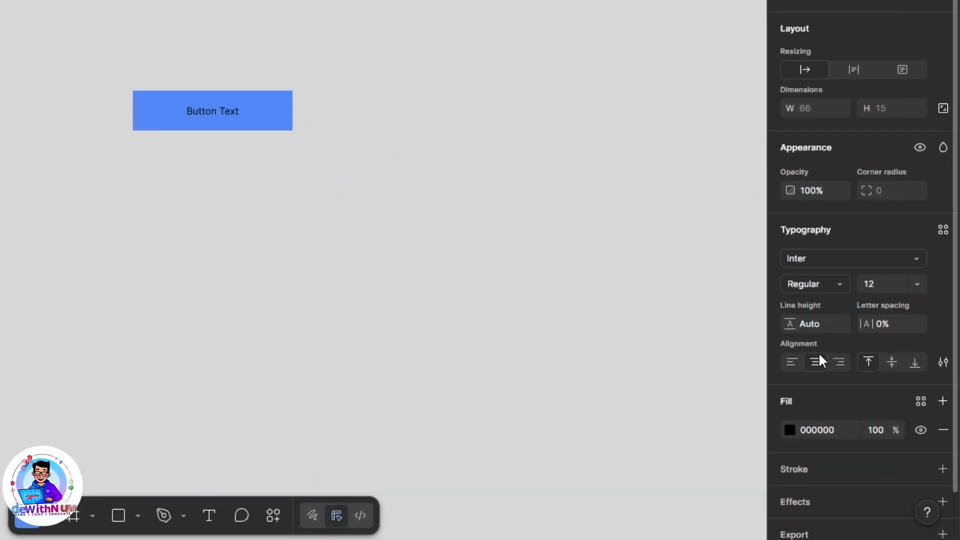
# Step: Centre-align the button label text and set its font size to 14
pyautogui.click(817, 355)
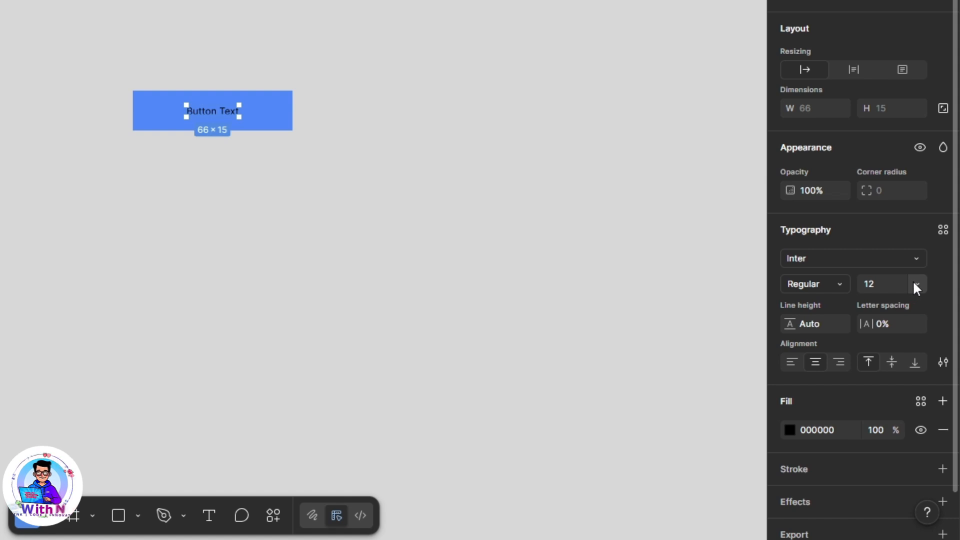
pyautogui.click(916, 284)
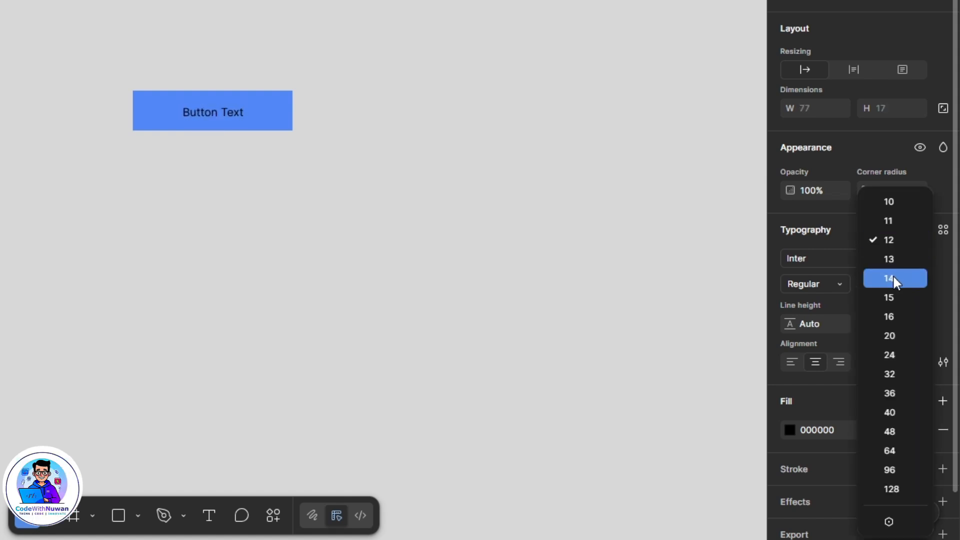
pyautogui.click(893, 278)
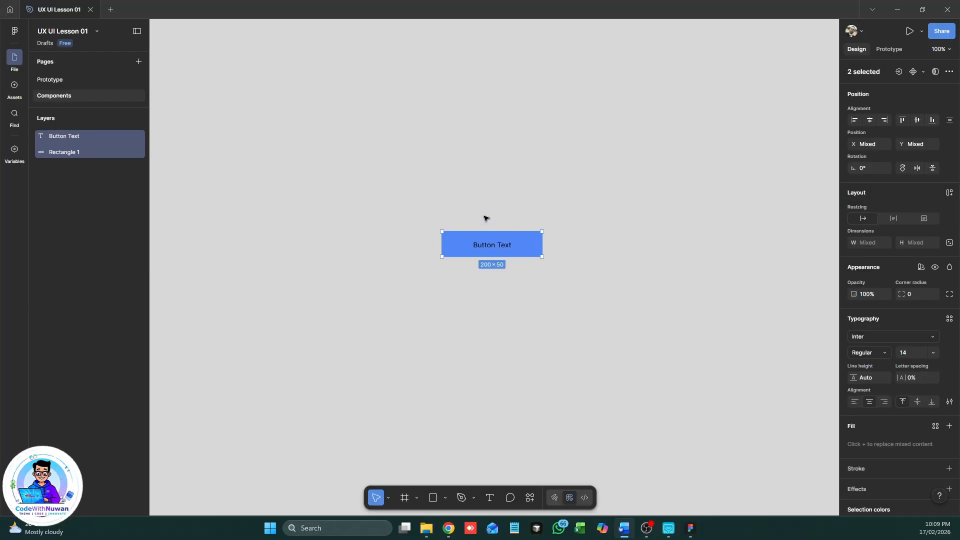
# Step: Add auto layout to the selected text and rectangle, and rename the resulting frame Primary Button
pyautogui.rightClick(469, 244)
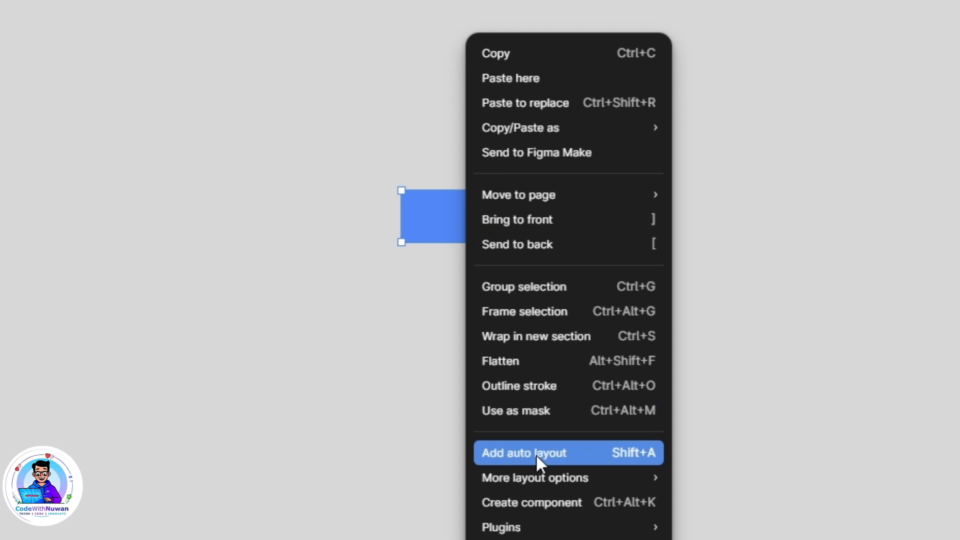
pyautogui.click(553, 454)
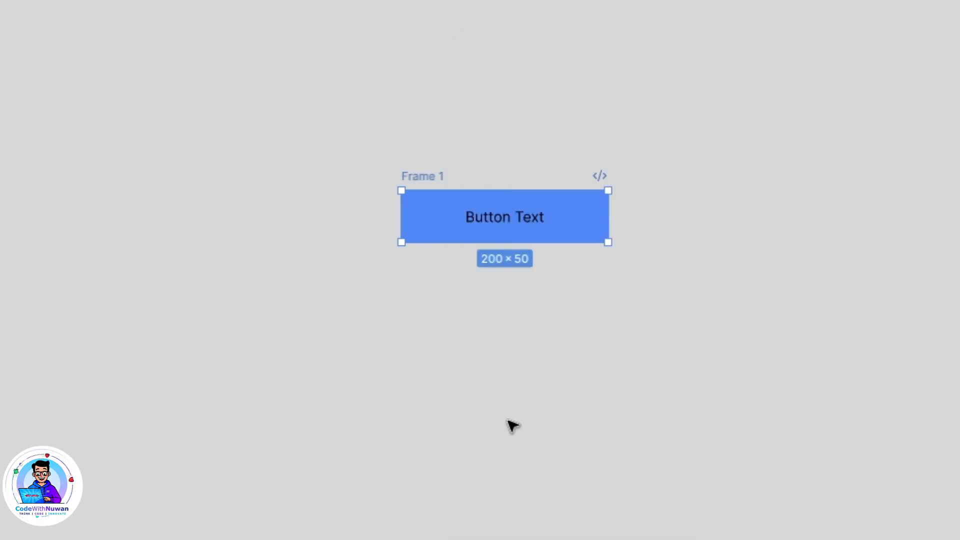
pyautogui.doubleClick(431, 176)
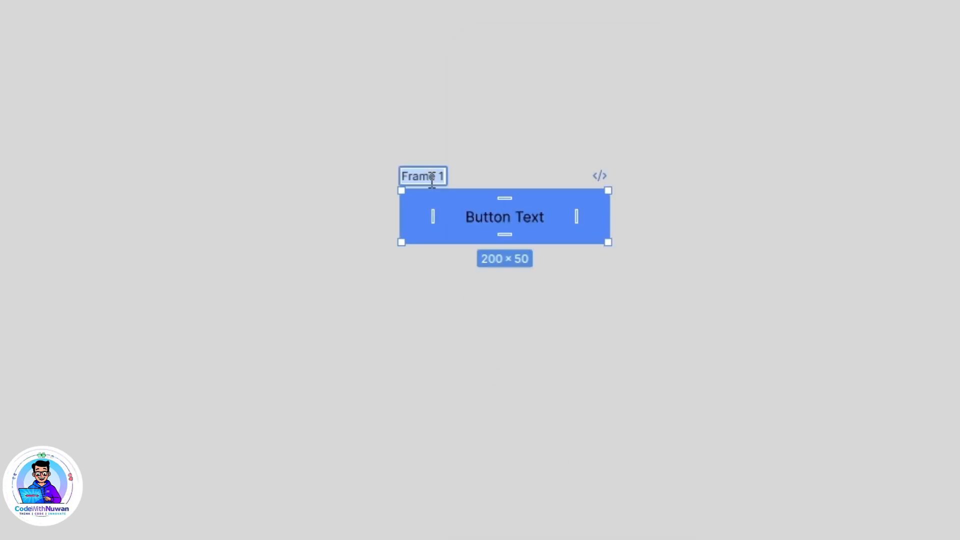
pyautogui.write('Pr')
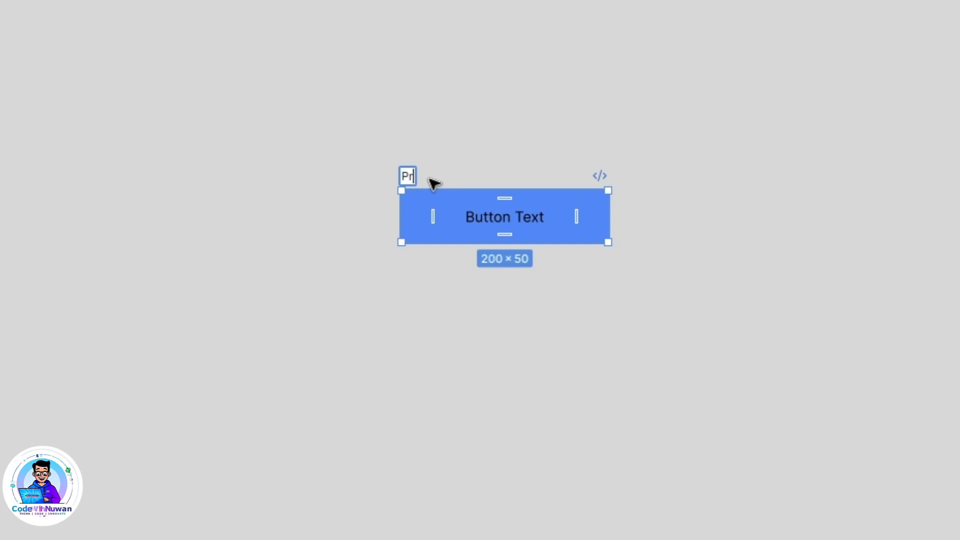
pyautogui.write('imary ')
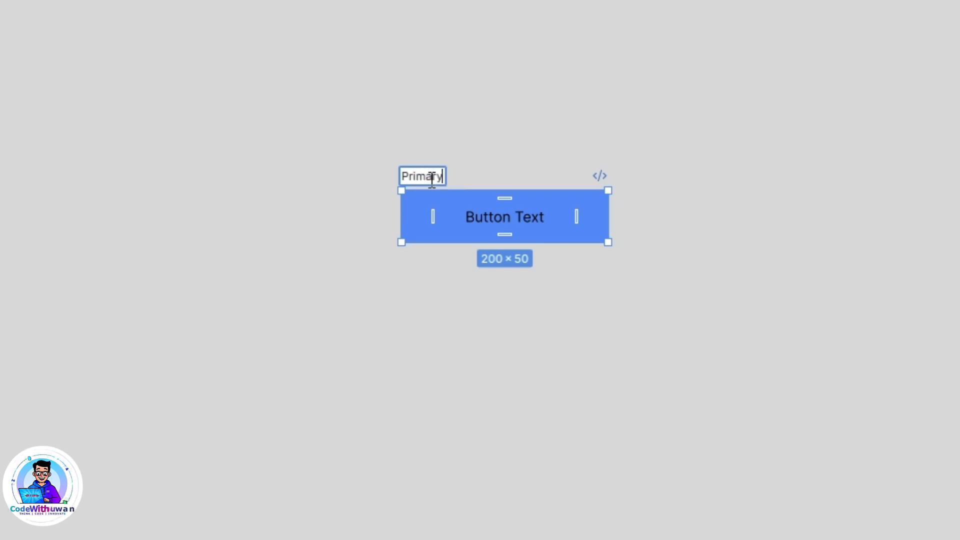
pyautogui.write('Button')
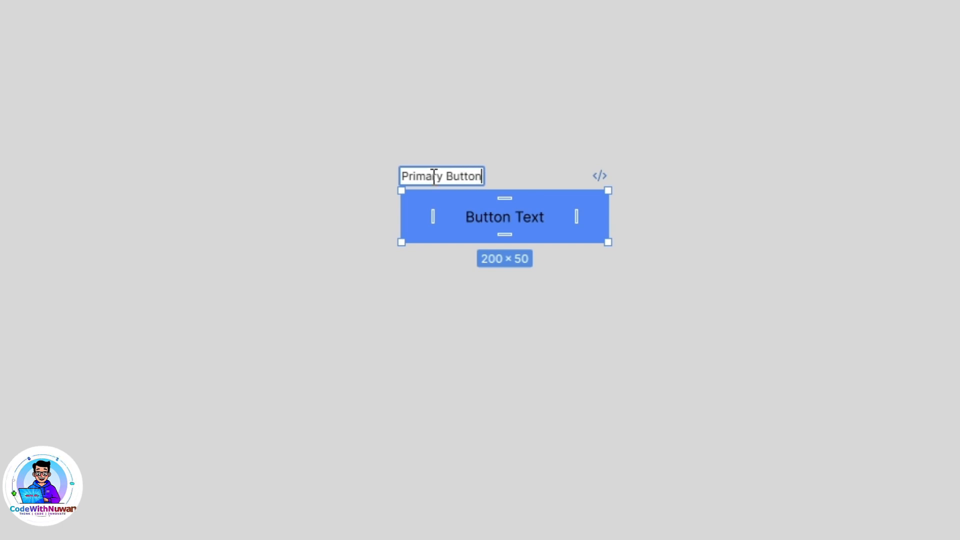
pyautogui.press('Return')
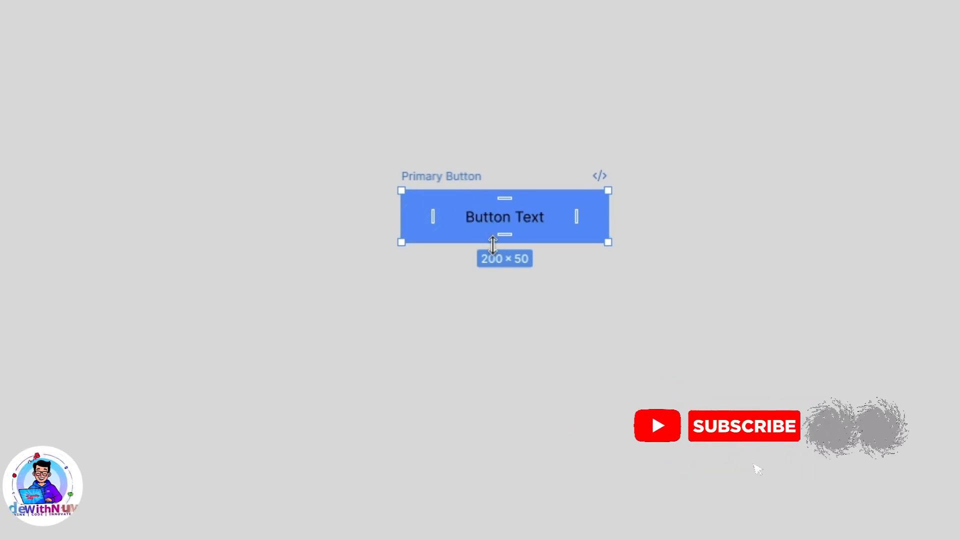
# Step: Create a component from the Primary Button frame and add a second variant to it
pyautogui.rightClick(465, 182)
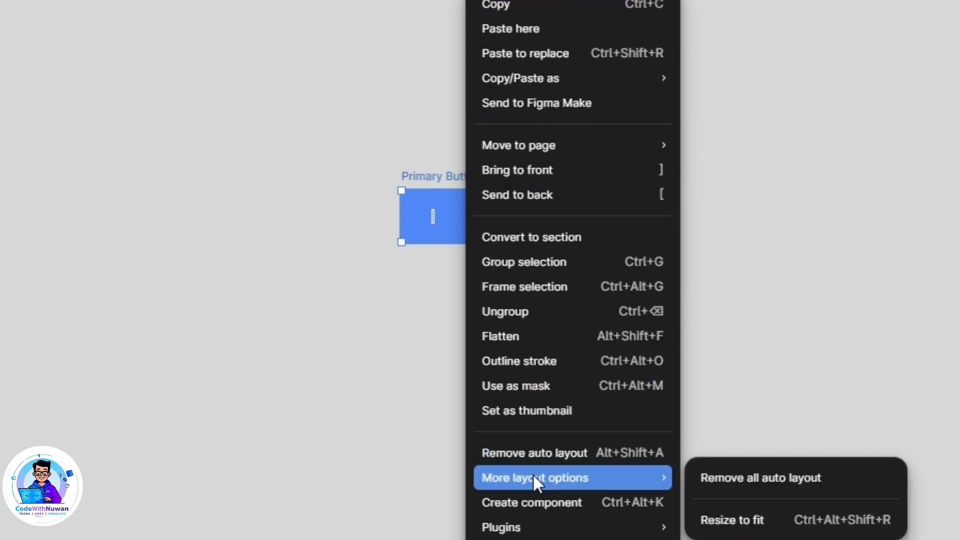
pyautogui.click(562, 499)
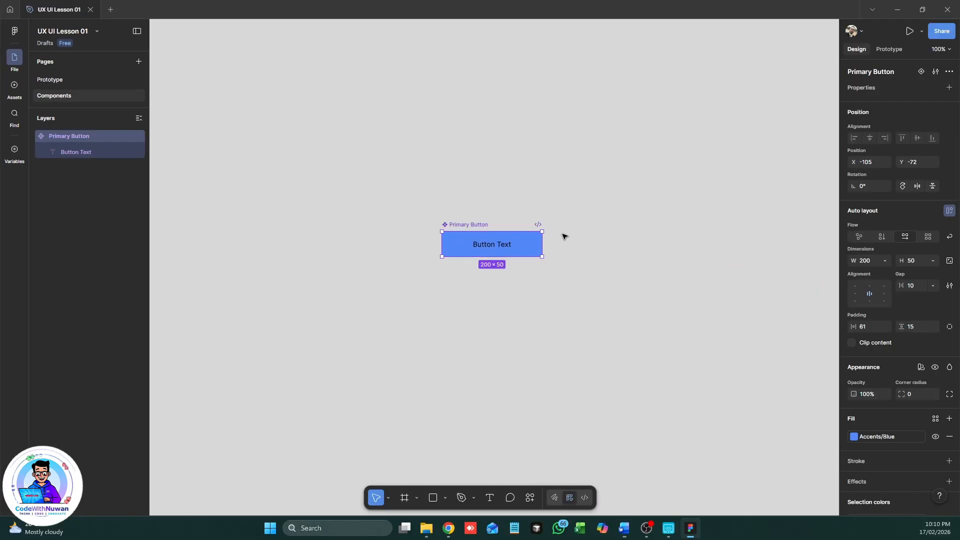
pyautogui.click(564, 235)
pyautogui.click(525, 244)
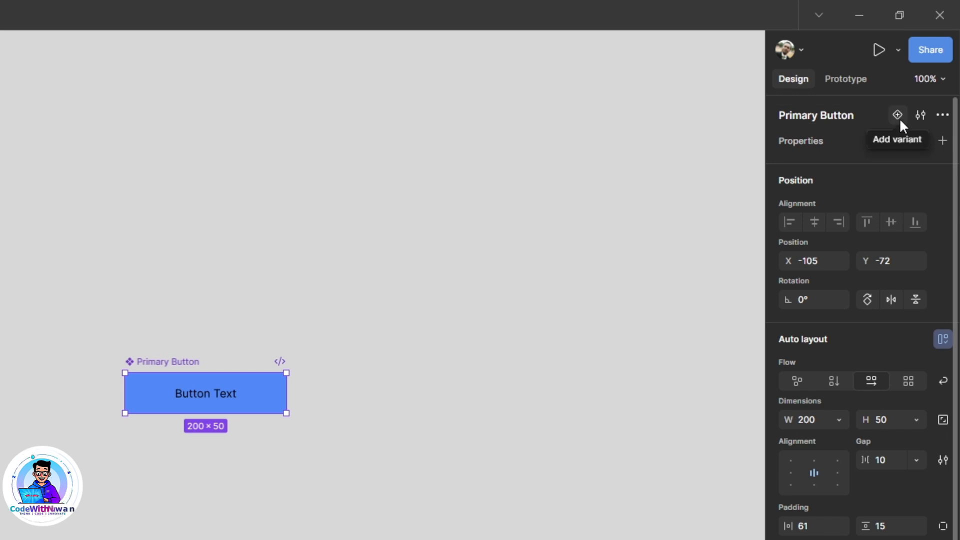
pyautogui.click(896, 115)
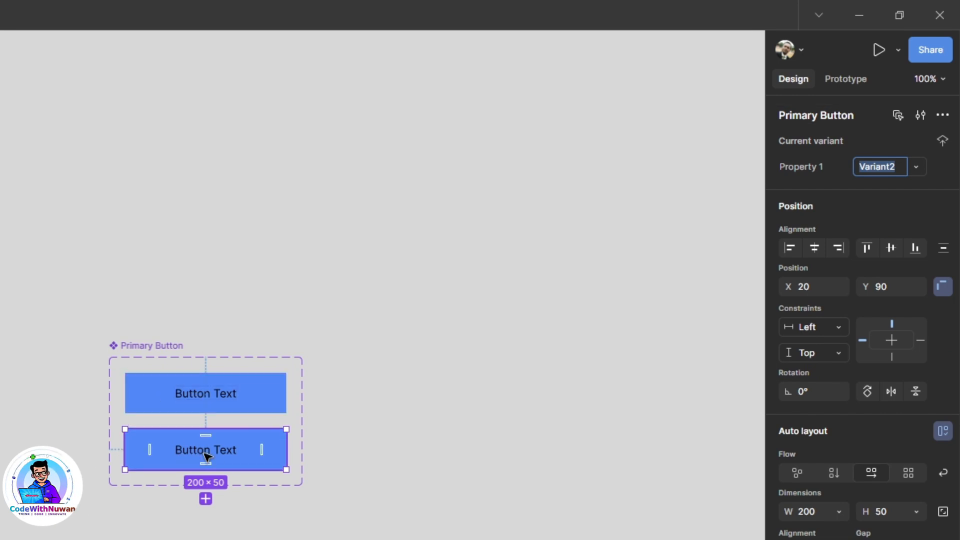
# Step: Set the second button variant's fill to dark blue 053C6C
pyautogui.click(266, 390)
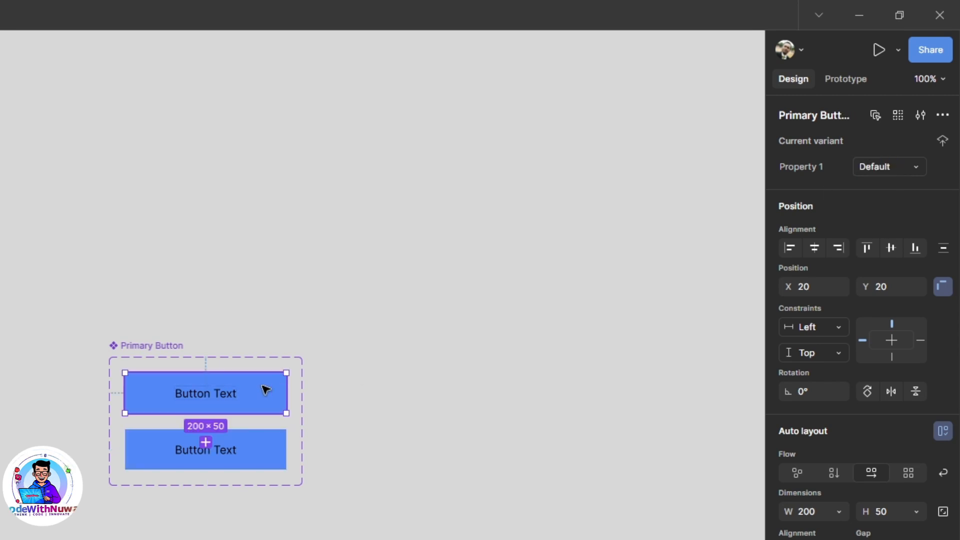
pyautogui.click(230, 466)
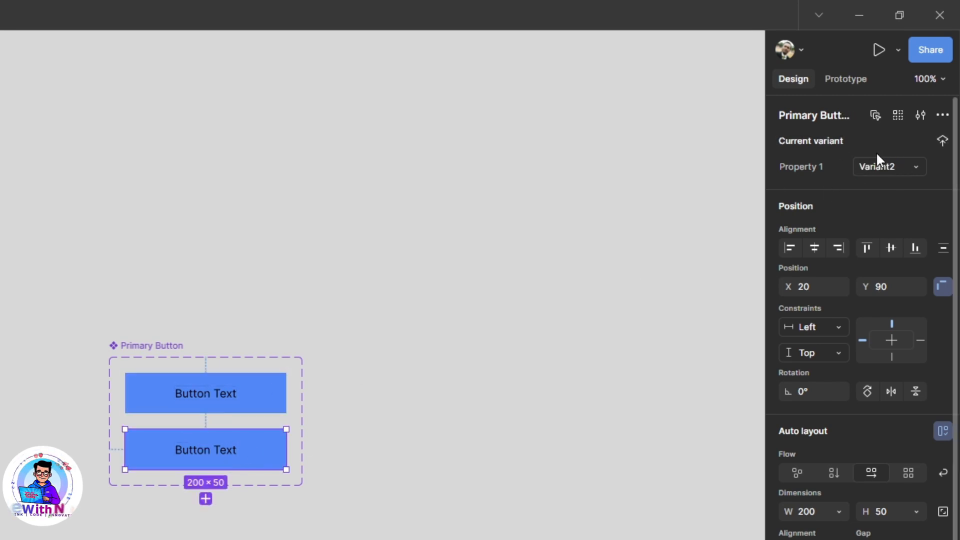
pyautogui.click(272, 451)
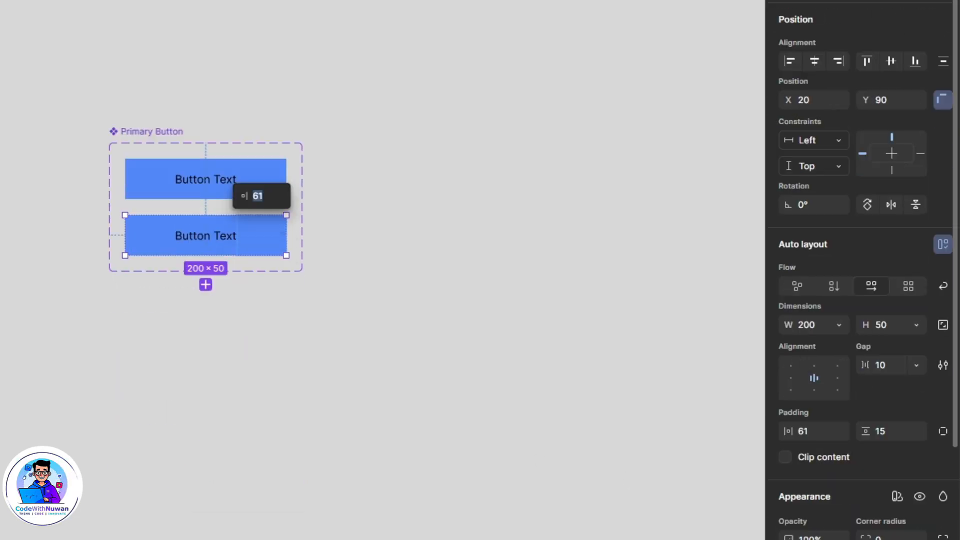
pyautogui.scroll(-4, 824, 478)
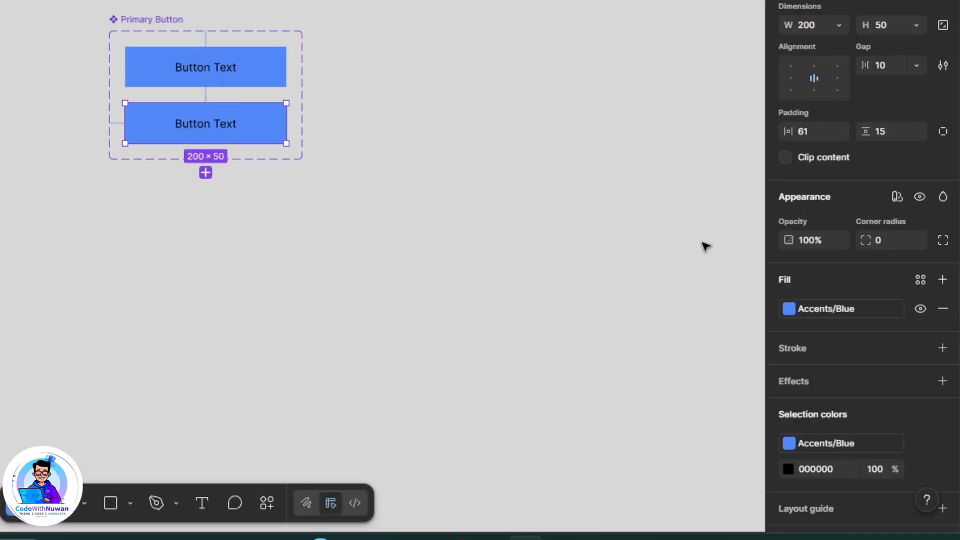
pyautogui.click(785, 309)
pyautogui.click(598, 190)
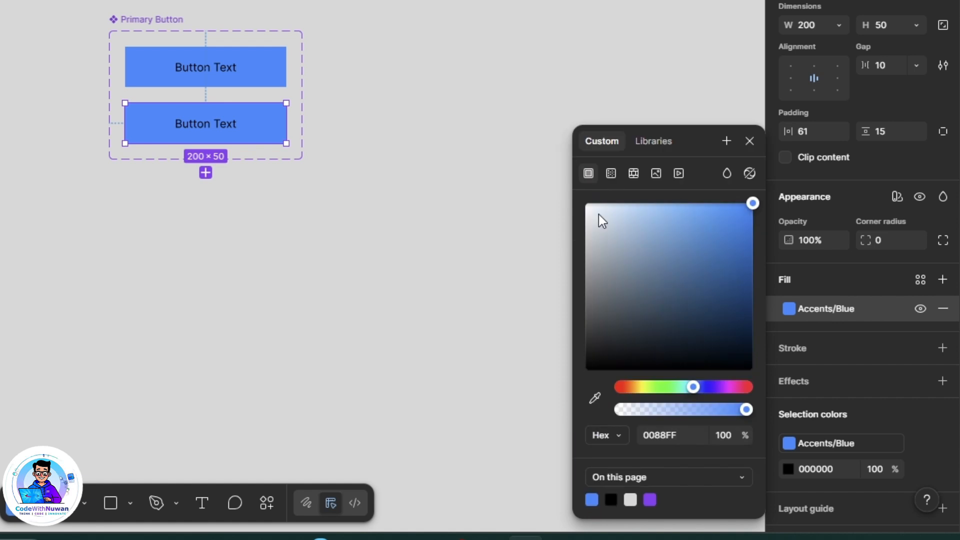
pyautogui.click(745, 303)
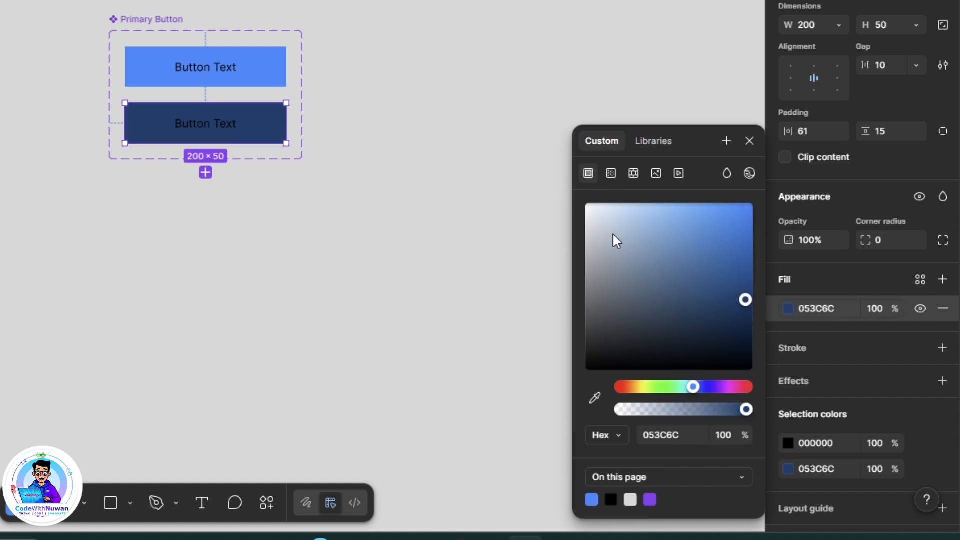
pyautogui.click(445, 245)
# Step: Set the label text colour in the dark blue variant to white FFFFFF
pyautogui.doubleClick(202, 129)
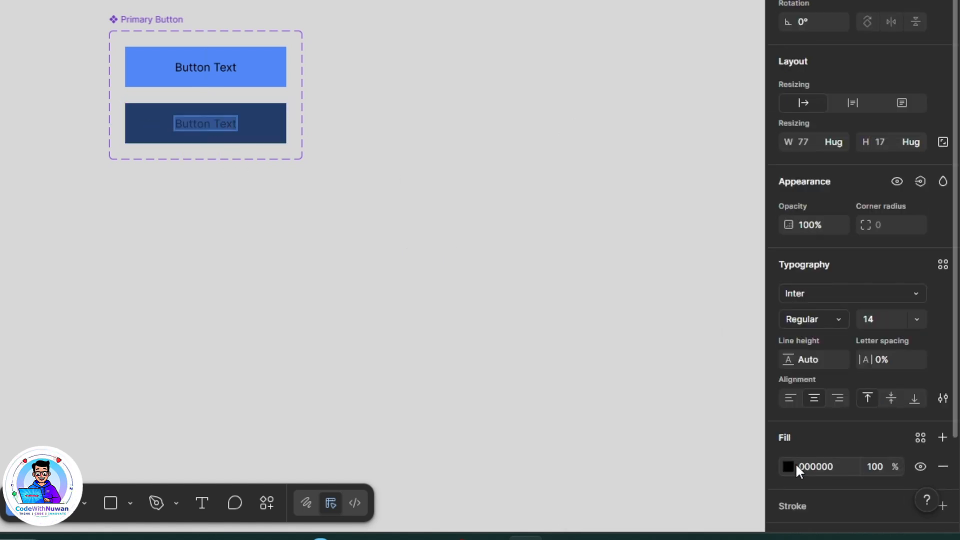
pyautogui.click(788, 467)
pyautogui.click(638, 277)
pyautogui.moveTo(602, 245); pyautogui.dragTo(482, 92)
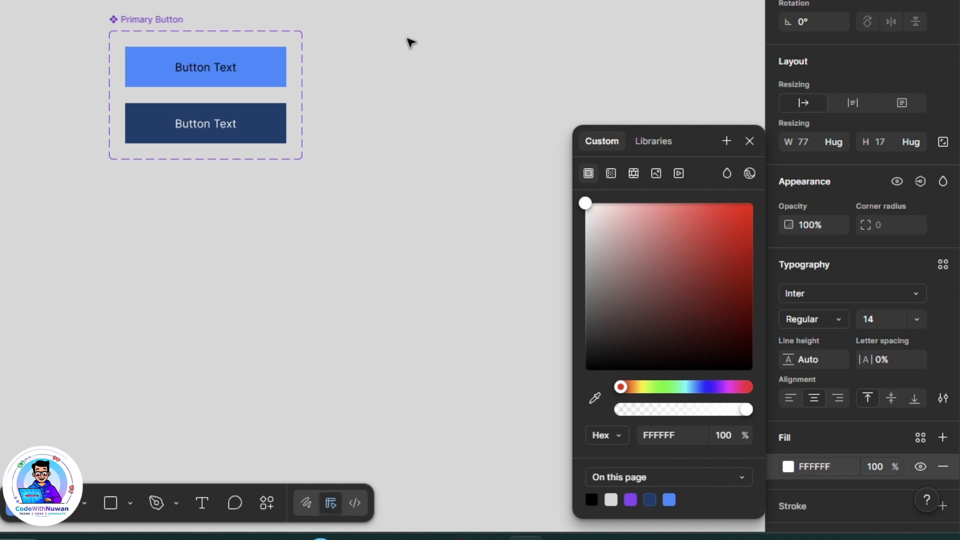
pyautogui.click(348, 159)
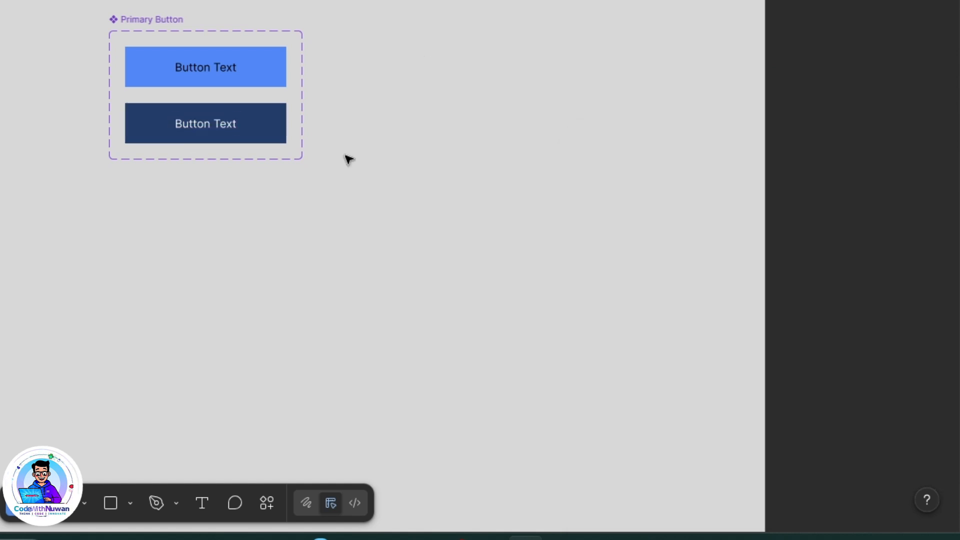
# Step: Connect the default button variant to the dark blue variant with a While hovering trigger and the Change to Variant2 action
pyautogui.click(233, 69)
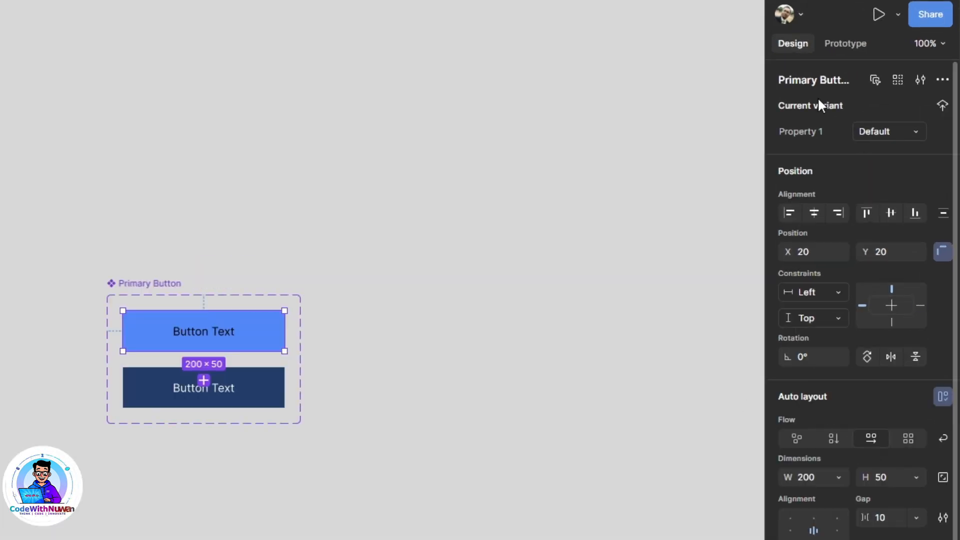
pyautogui.click(835, 46)
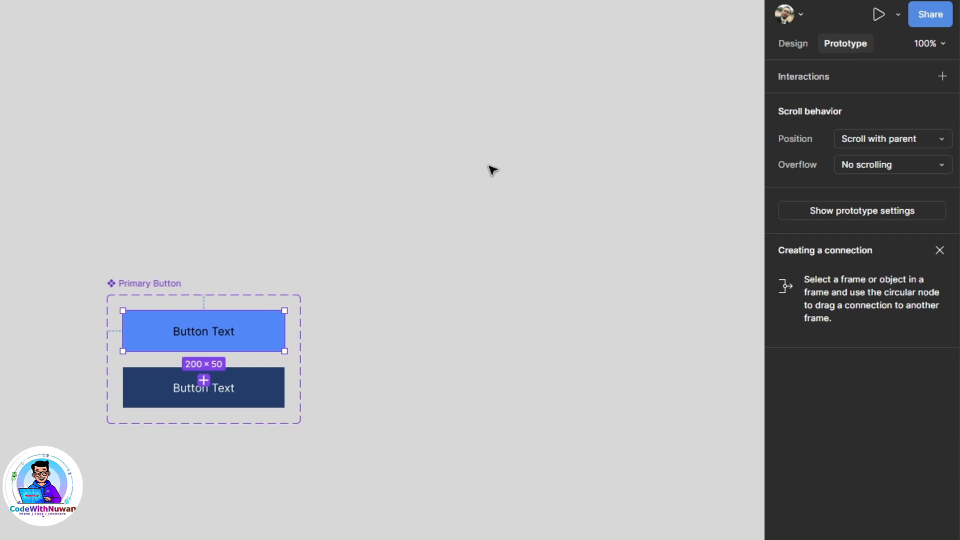
pyautogui.moveTo(205, 352)
pyautogui.moveTo(205, 352); pyautogui.dragTo(204, 387)
pyautogui.click(206, 314)
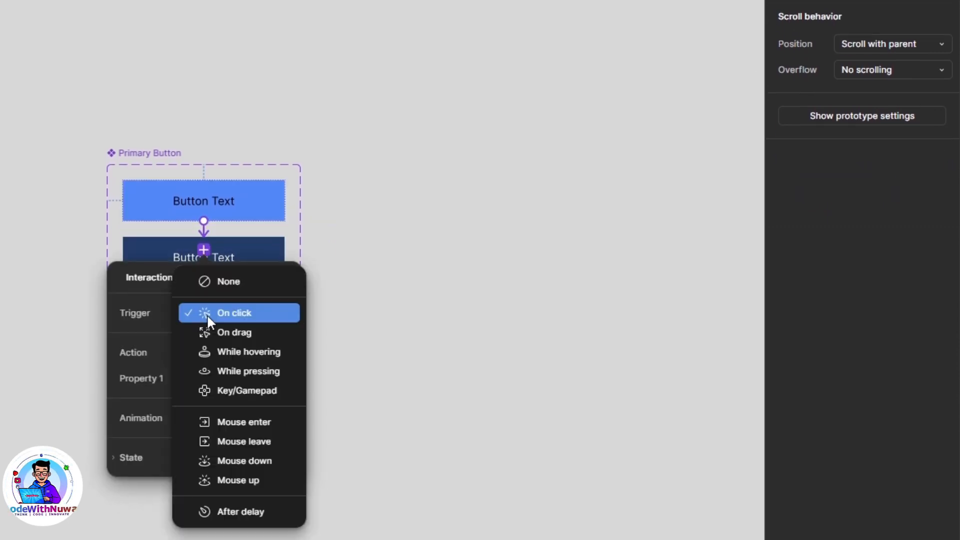
pyautogui.click(262, 351)
pyautogui.click(262, 352)
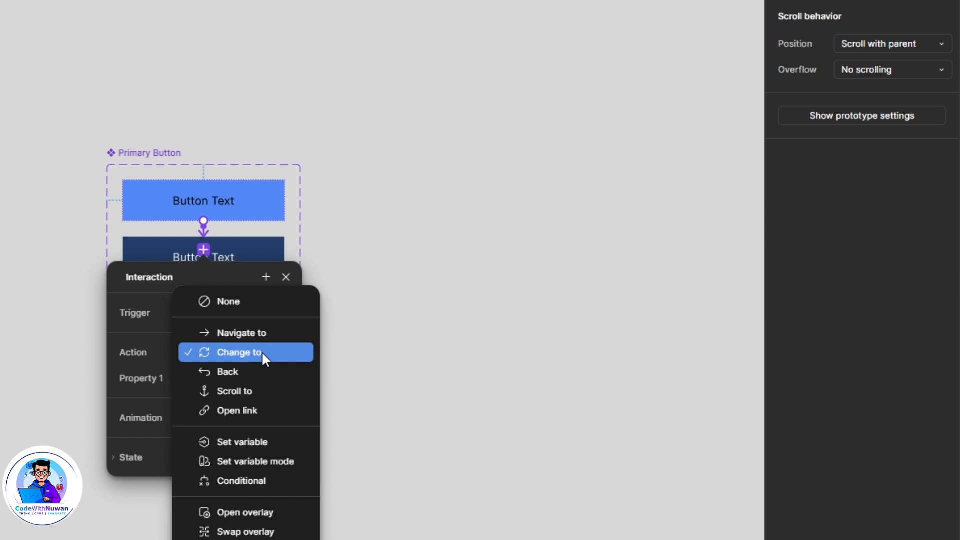
pyautogui.click(349, 277)
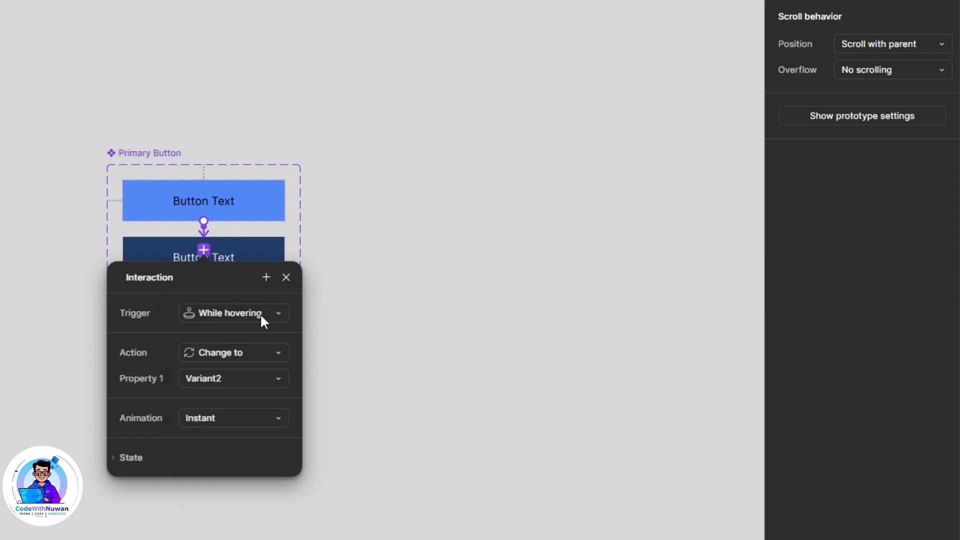
pyautogui.click(260, 313)
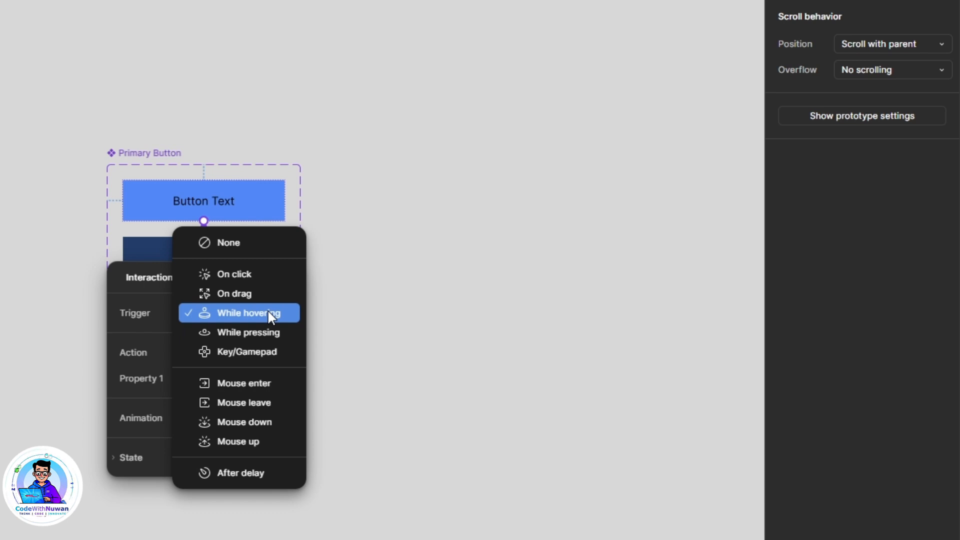
pyautogui.click(374, 320)
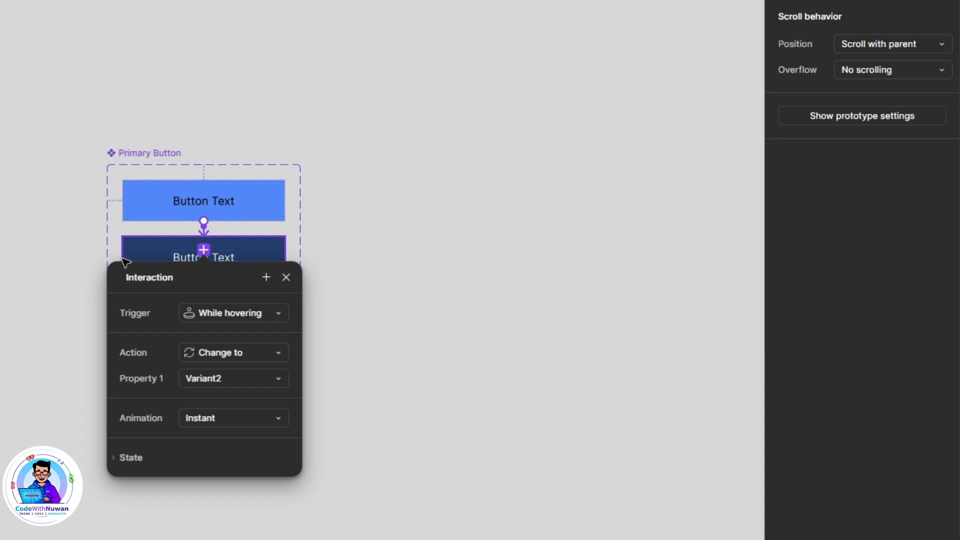
# Step: Set the hover interaction's animation to Smart animate with a duration of 200 ms
pyautogui.click(238, 413)
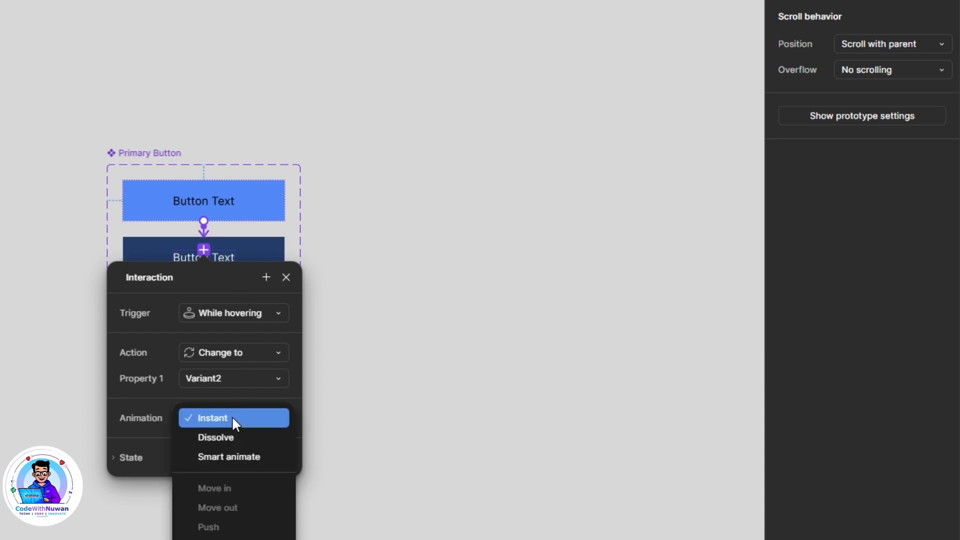
pyautogui.click(234, 457)
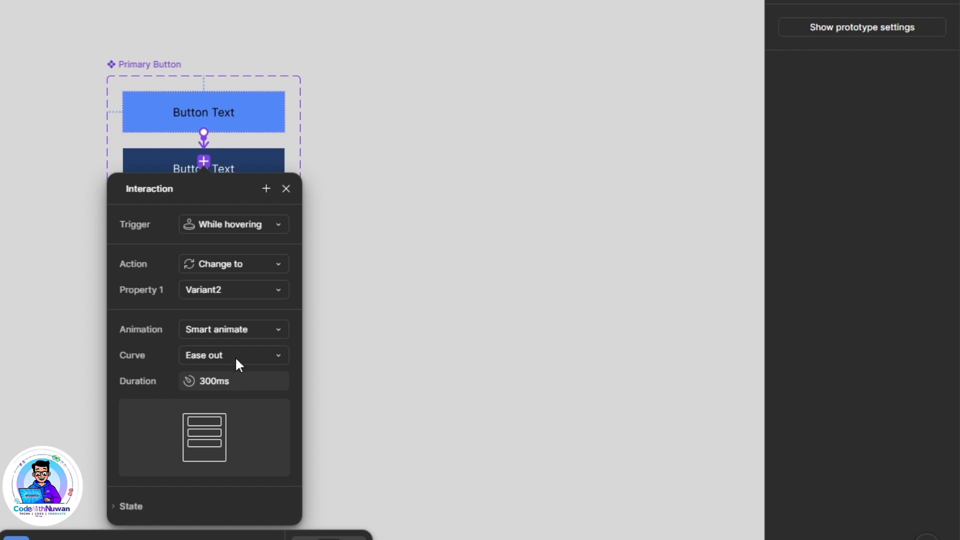
pyautogui.click(205, 382)
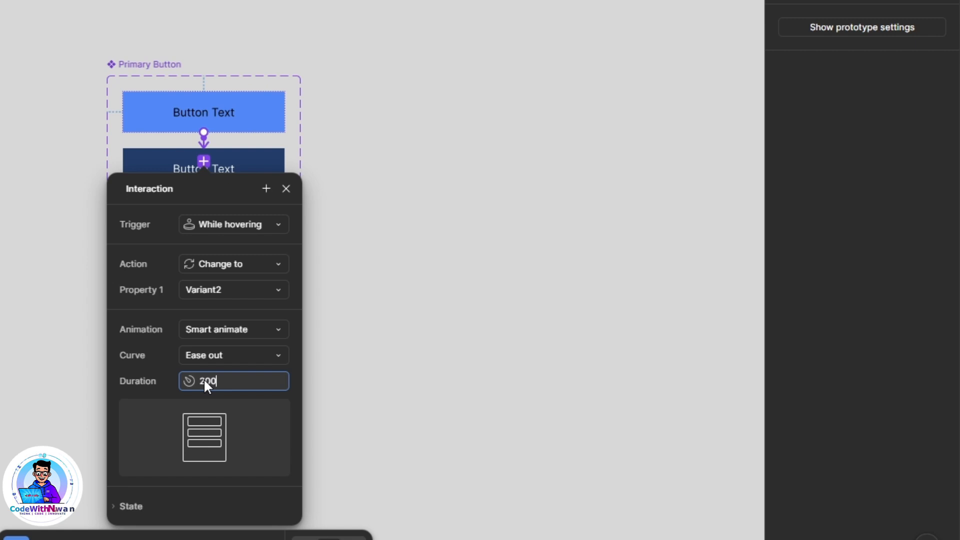
pyautogui.write('200')
pyautogui.press('Return')
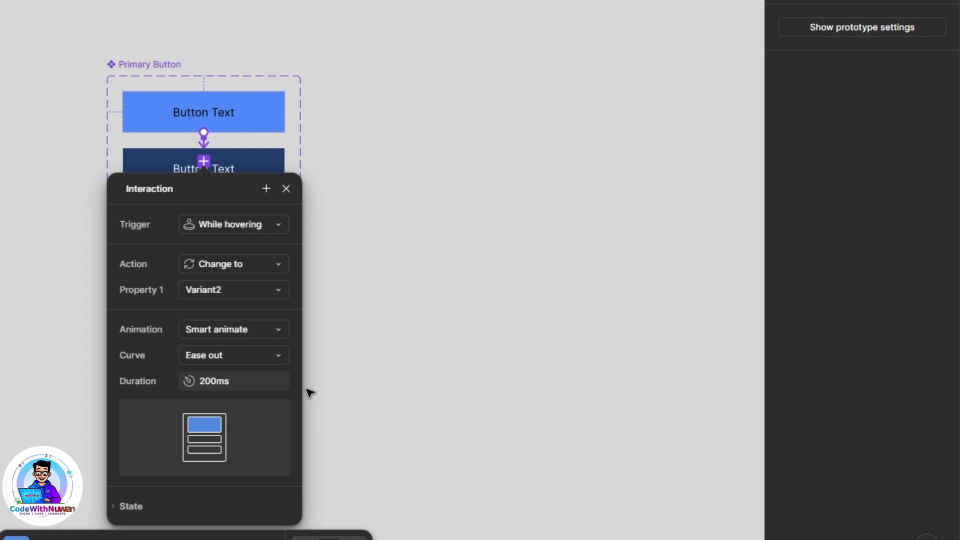
pyautogui.click(377, 303)
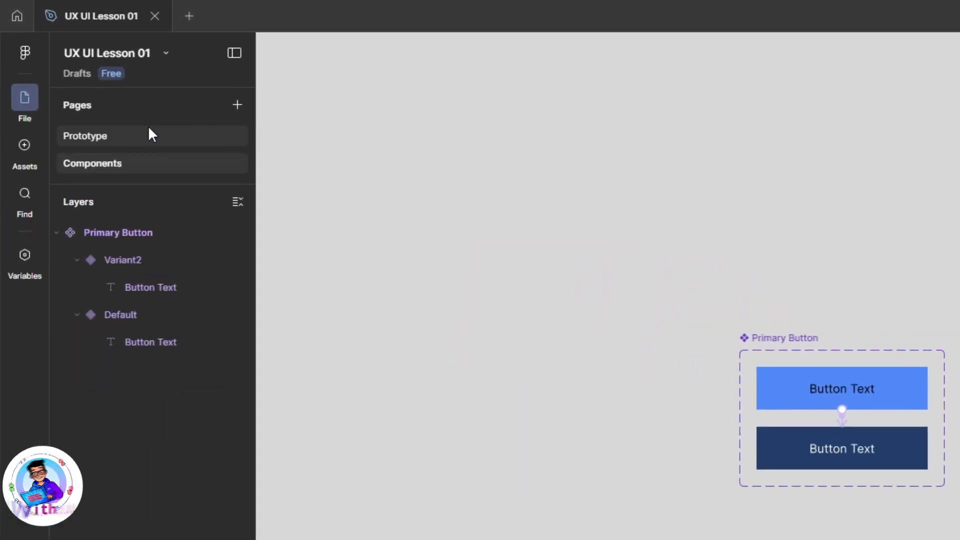
# Step: Place an instance of the Primary Button component near the centre of the Home frame on the Prototype page
pyautogui.click(125, 141)
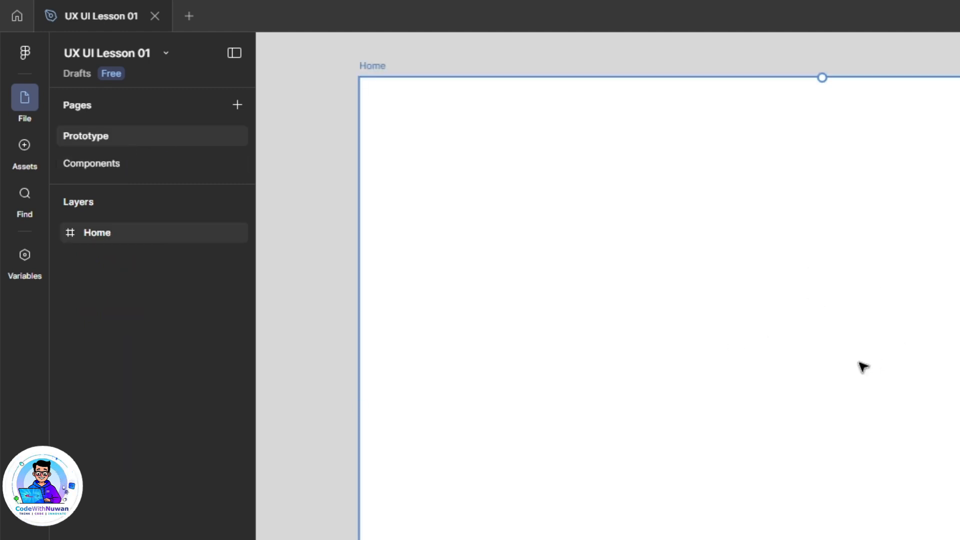
pyautogui.press('Escape')
pyautogui.click(23, 159)
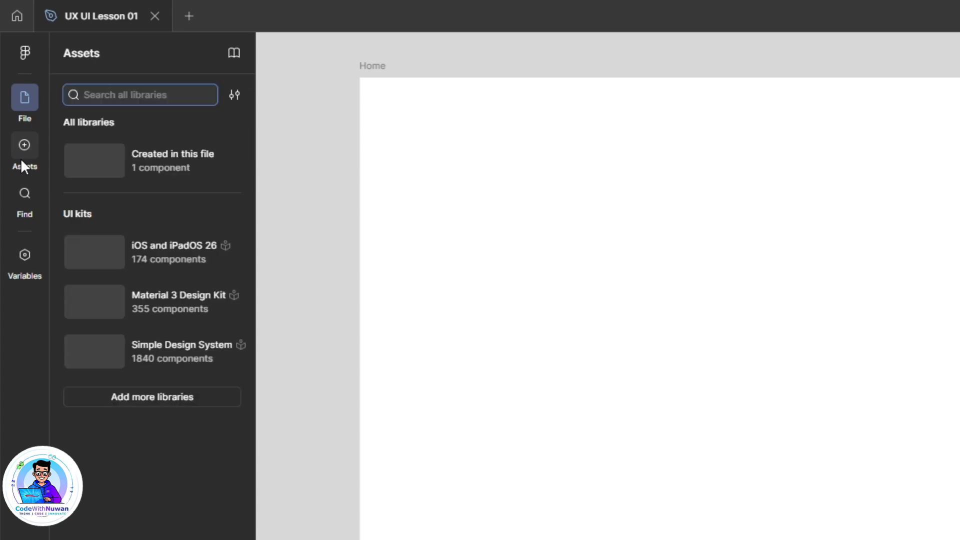
pyautogui.click(127, 156)
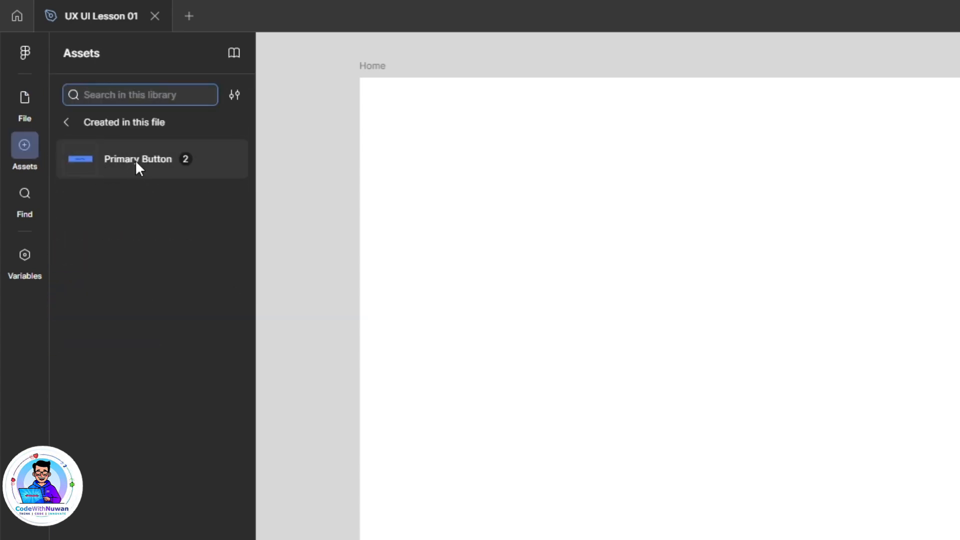
pyautogui.moveTo(75, 159); pyautogui.dragTo(803, 397)
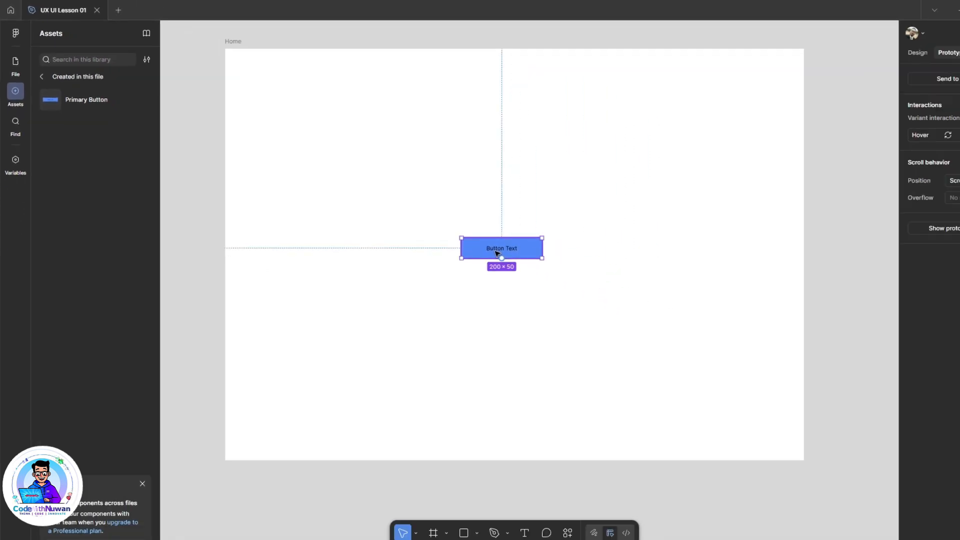
# Step: Change the label of the button on the Home frame to "Go to profile"
pyautogui.doubleClick(495, 250)
pyautogui.doubleClick(496, 250)
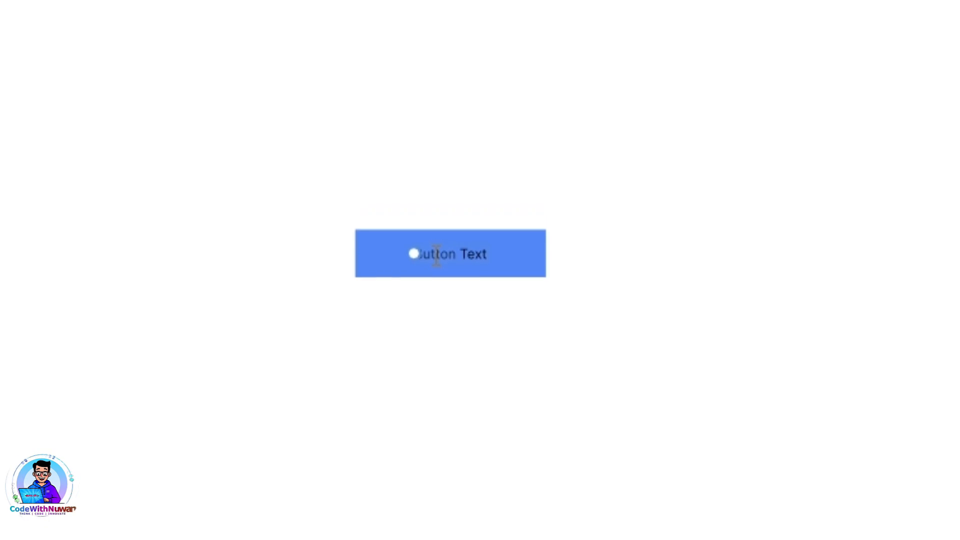
pyautogui.tripleClick(437, 255)
pyautogui.write('G')
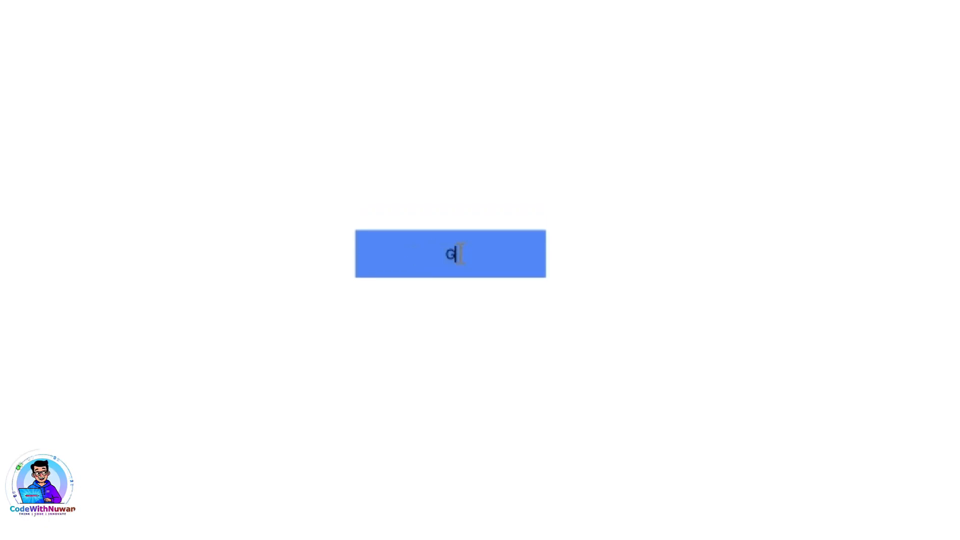
pyautogui.write('o to ')
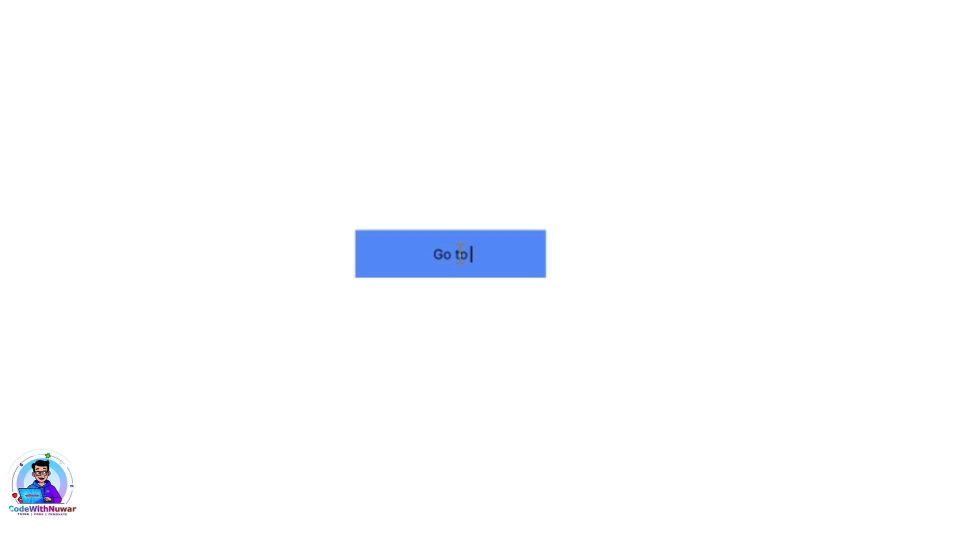
pyautogui.write('p')
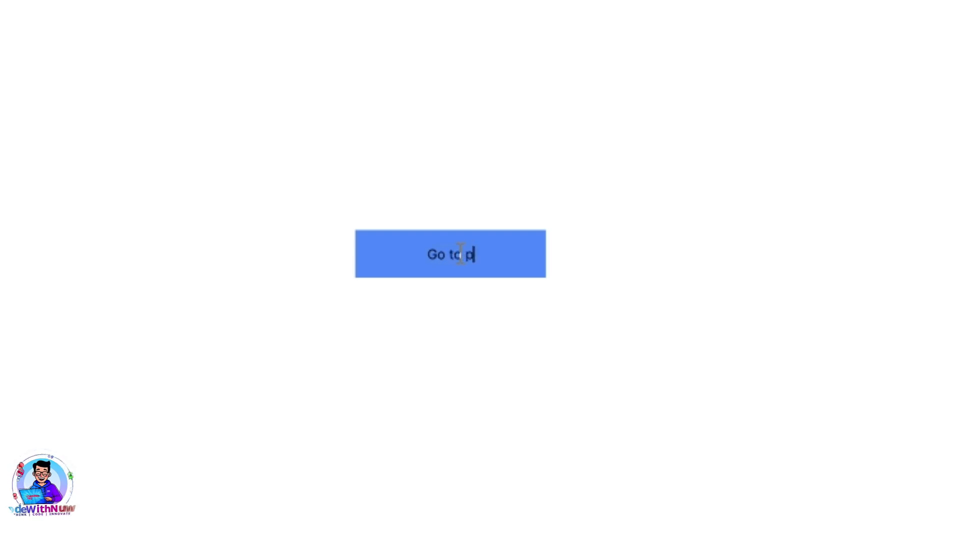
pyautogui.write('rofile')
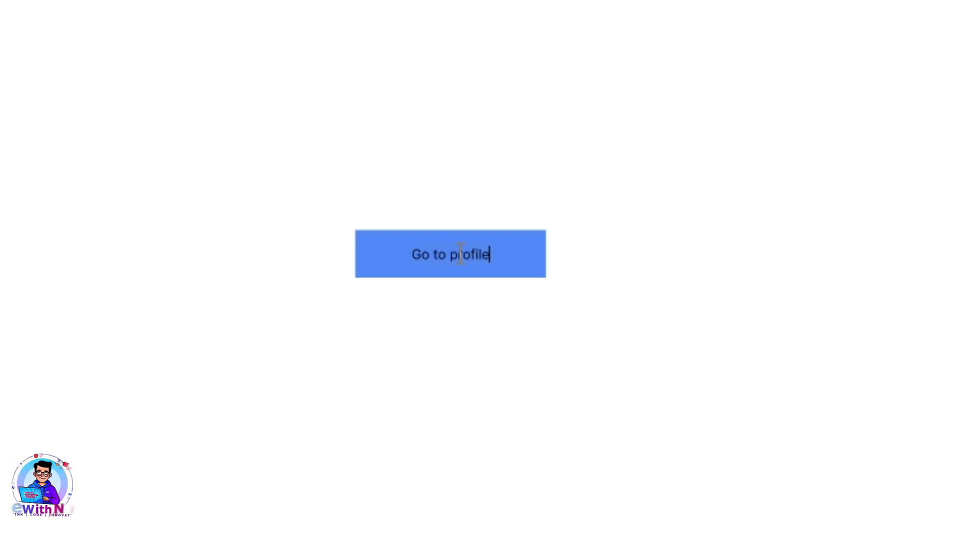
pyautogui.press('Escape')
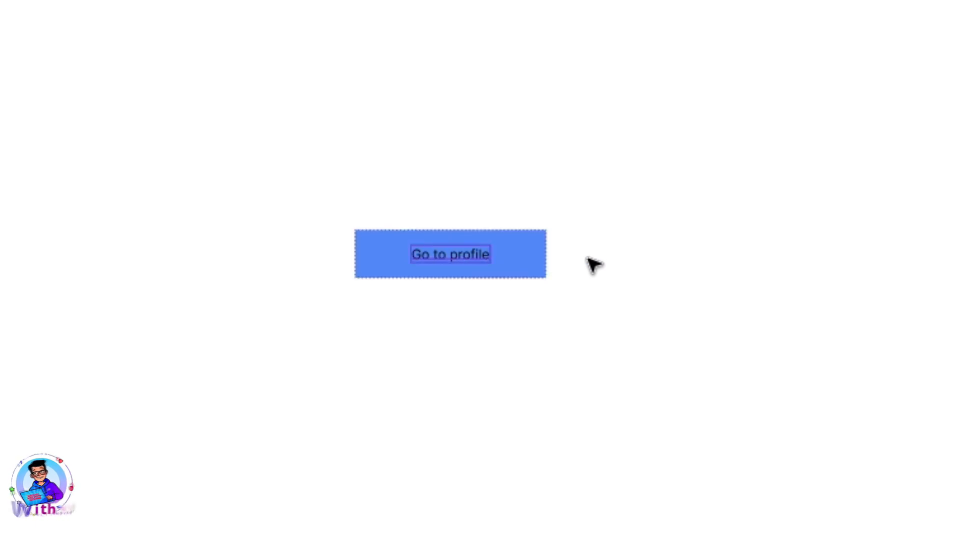
pyautogui.click(533, 338)
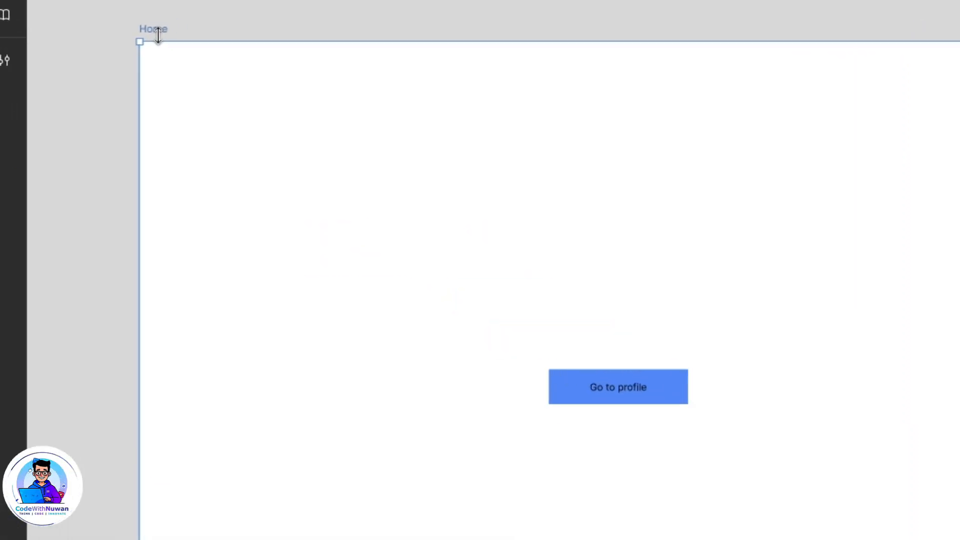
# Step: Duplicate the Home frame together with its button
pyautogui.hotkey('ctrl', 'd')
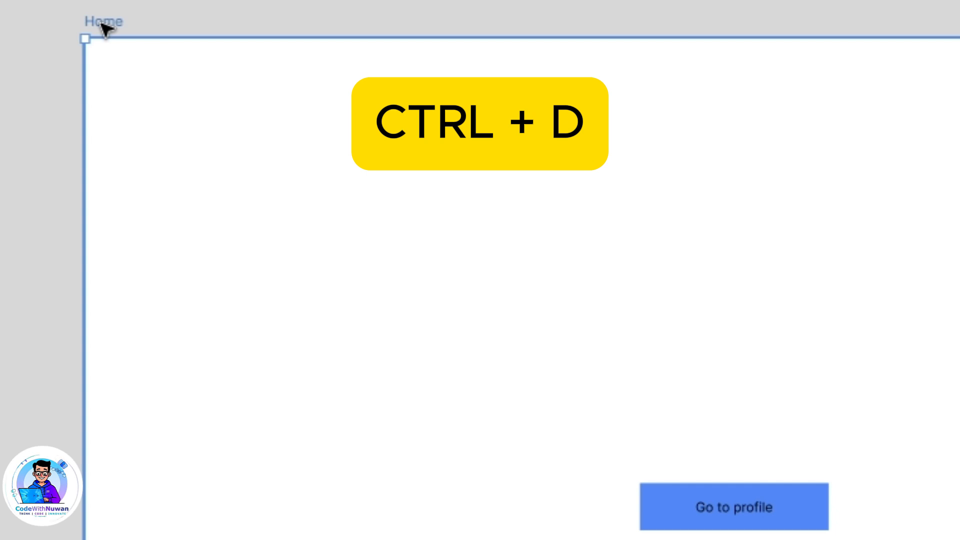
pyautogui.rightClick(105, 31)
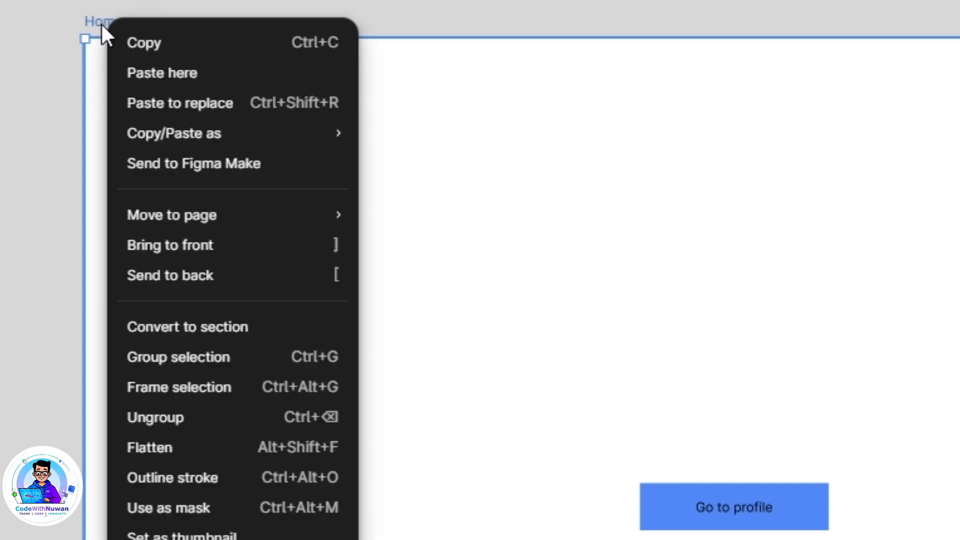
pyautogui.click(102, 25)
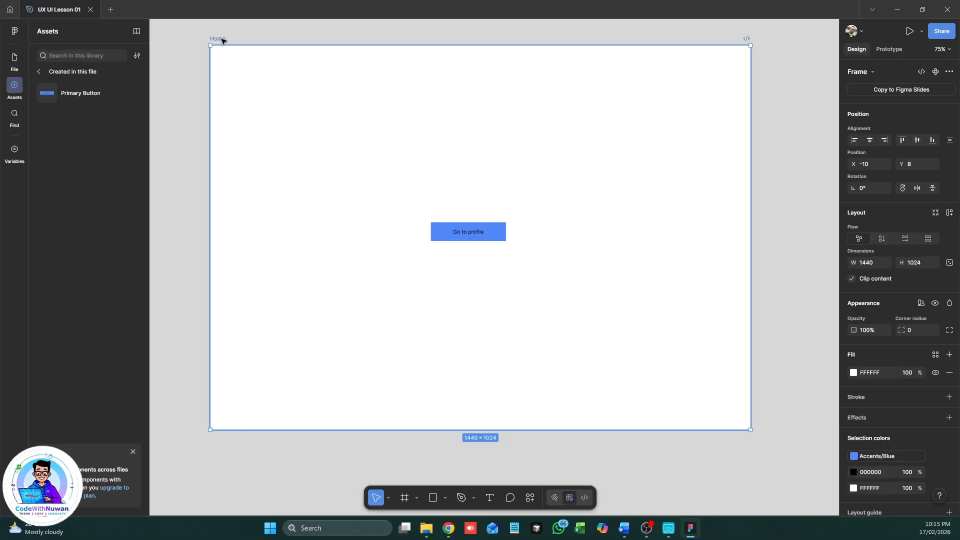
pyautogui.hotkey('ctrl', 'd')
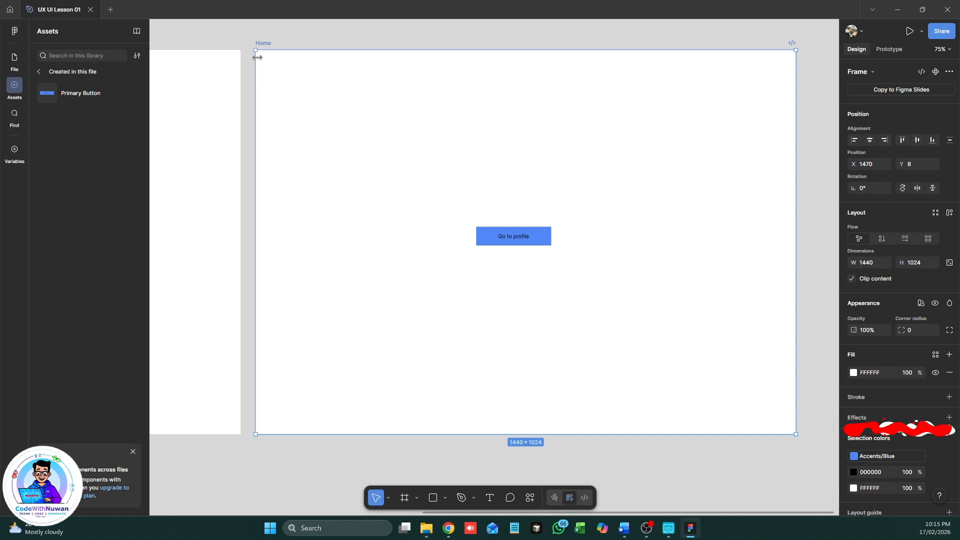
pyautogui.scroll(-5, 258, 57)
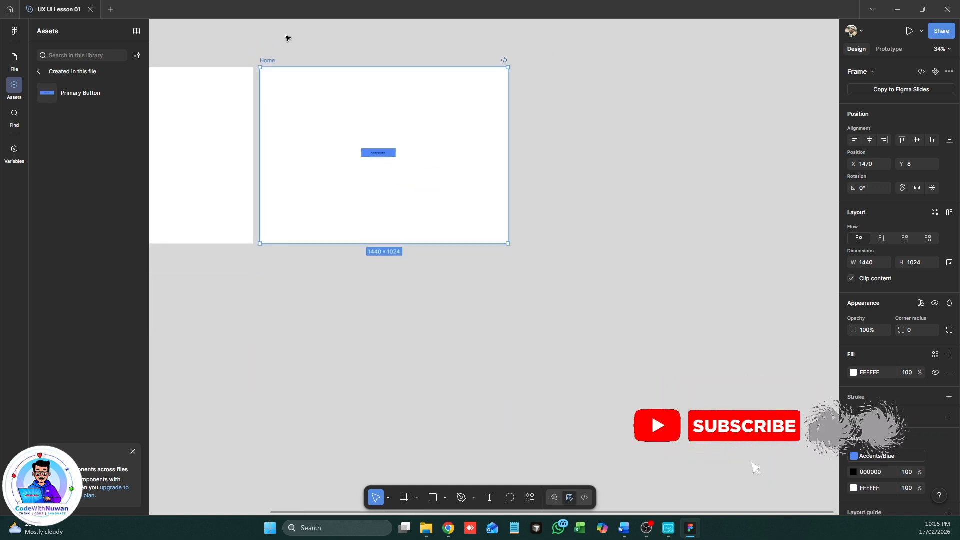
pyautogui.moveTo(278, 40); pyautogui.dragTo(478, 103)
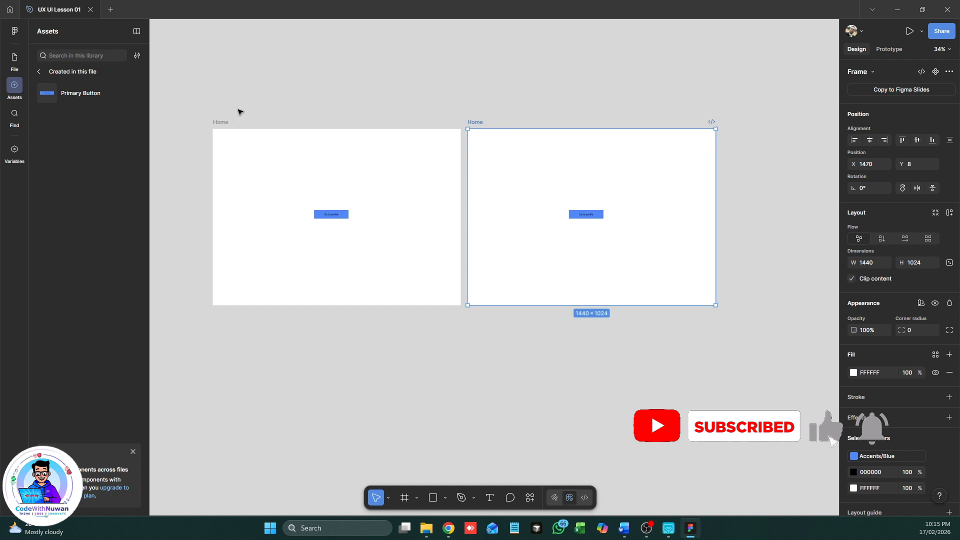
# Step: Rename the duplicated Home frame as "Profiile"
pyautogui.doubleClick(475, 122)
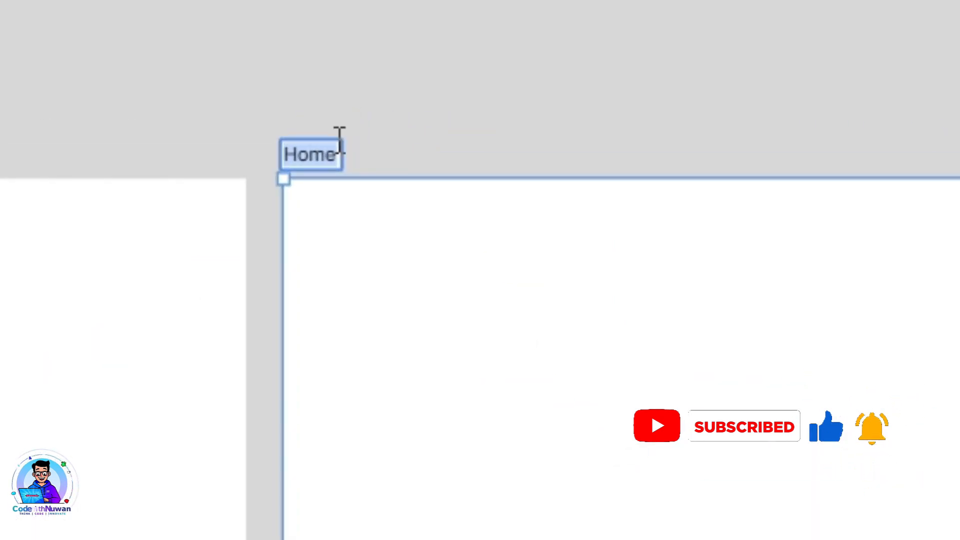
pyautogui.write('Profiile')
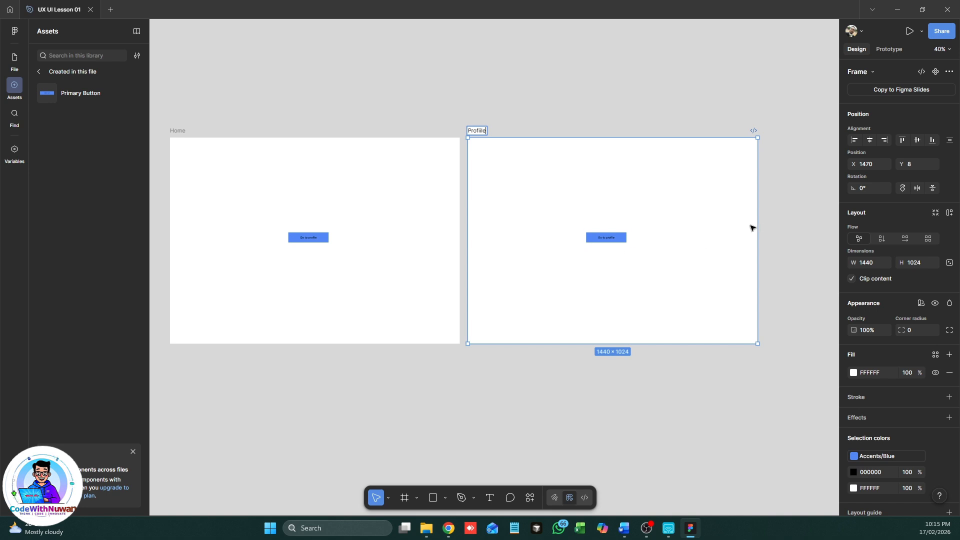
pyautogui.click(776, 225)
# Step: Change the label of the button on the duplicated frame to "Go to Home"
pyautogui.click(599, 237)
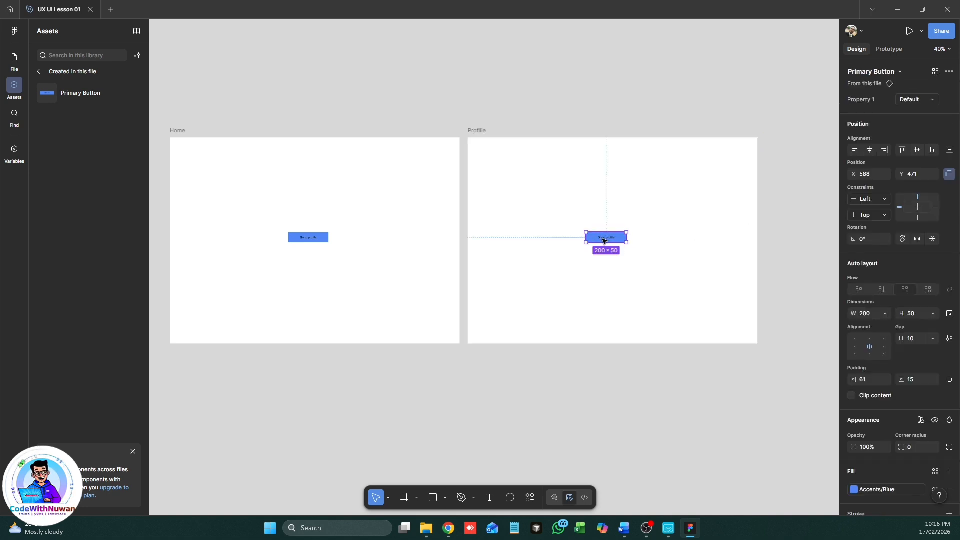
pyautogui.scroll(8, 620, 241)
pyautogui.doubleClick(556, 229)
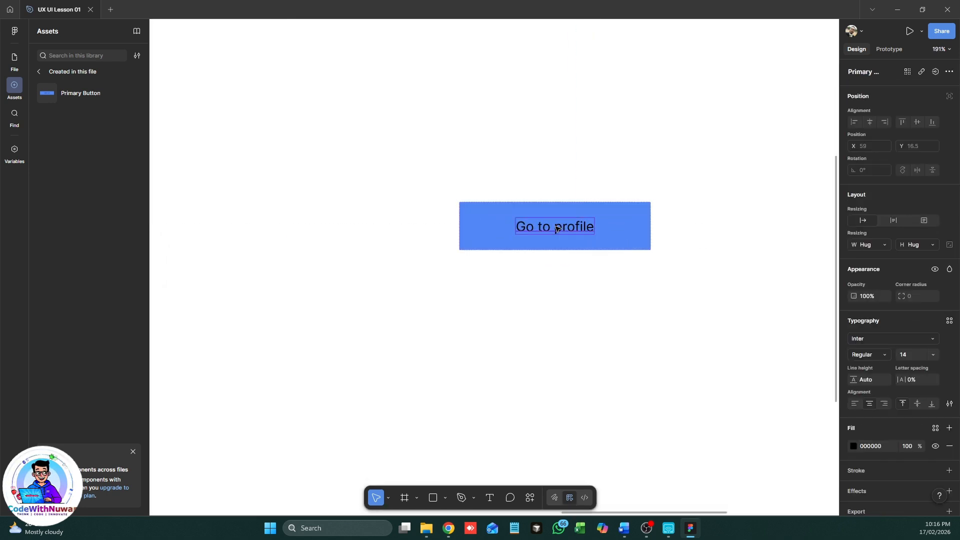
pyautogui.doubleClick(555, 228)
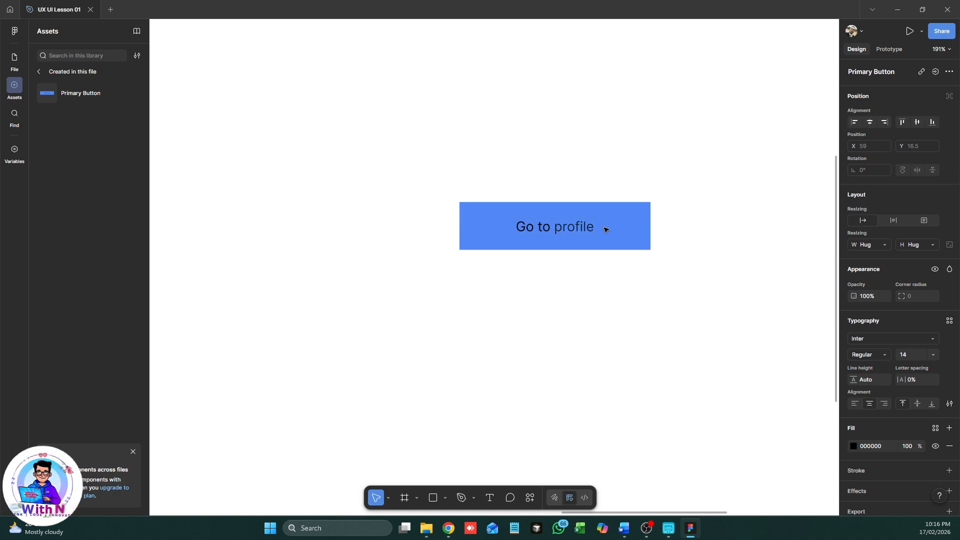
pyautogui.write('Home')
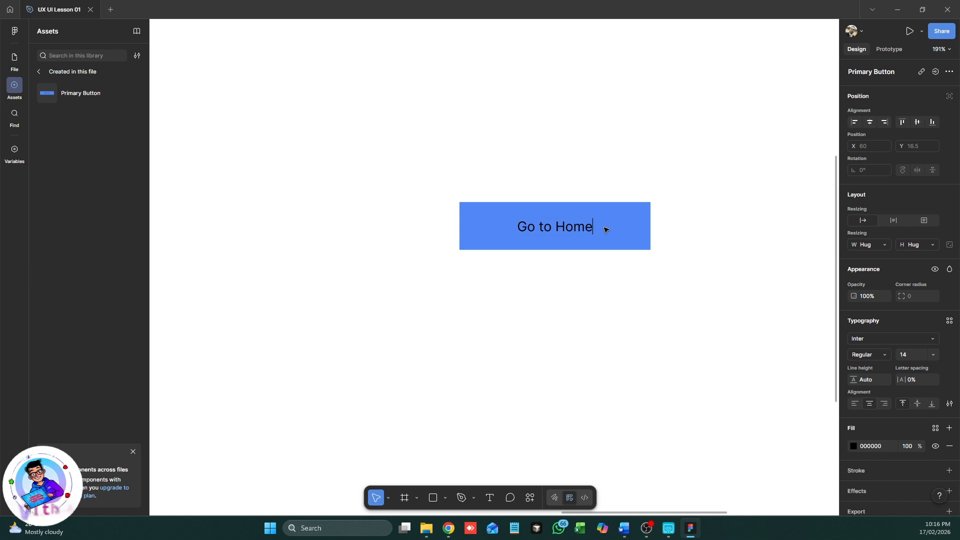
pyautogui.press('Escape')
pyautogui.scroll(-5, 590, 269)
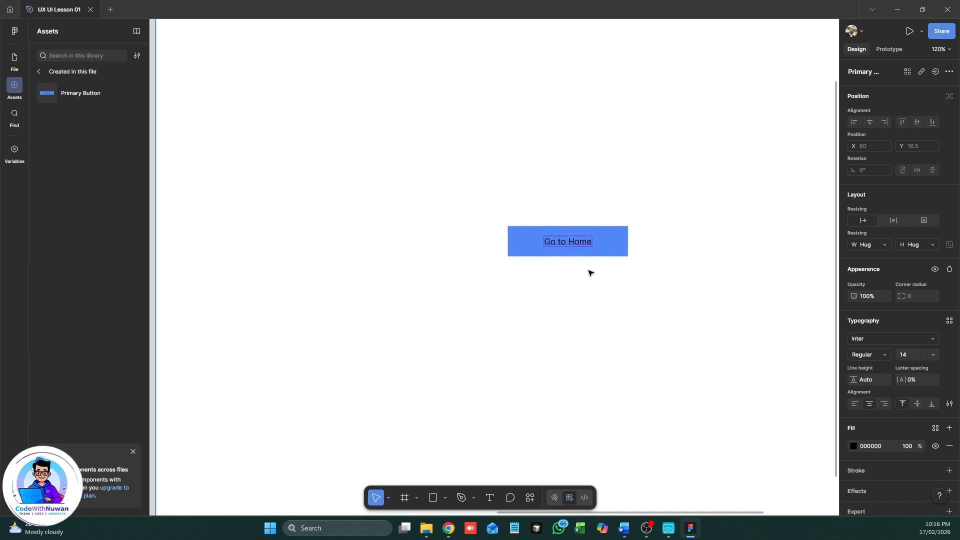
pyautogui.click(339, 104)
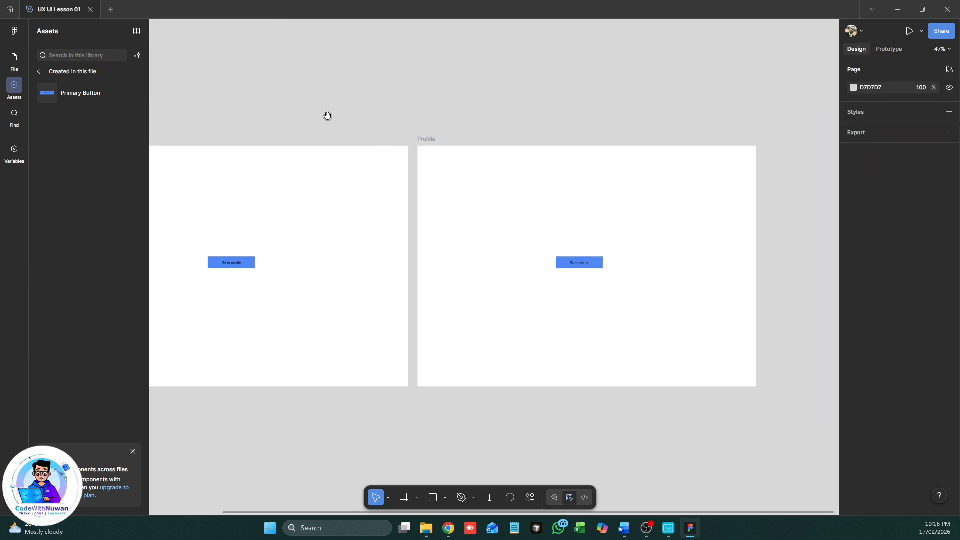
# Step: Connect the "Go to profile" button to the Profiile frame with an On click trigger and the Navigate to action
pyautogui.scroll(-2, 390, 93)
pyautogui.hscroll(-2, 390, 93)
pyautogui.click(373, 218)
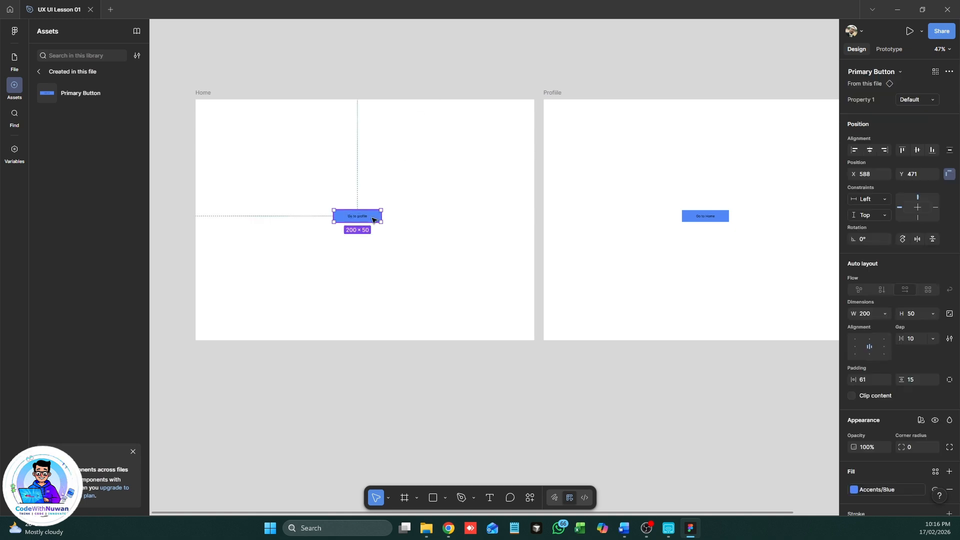
pyautogui.click(715, 217)
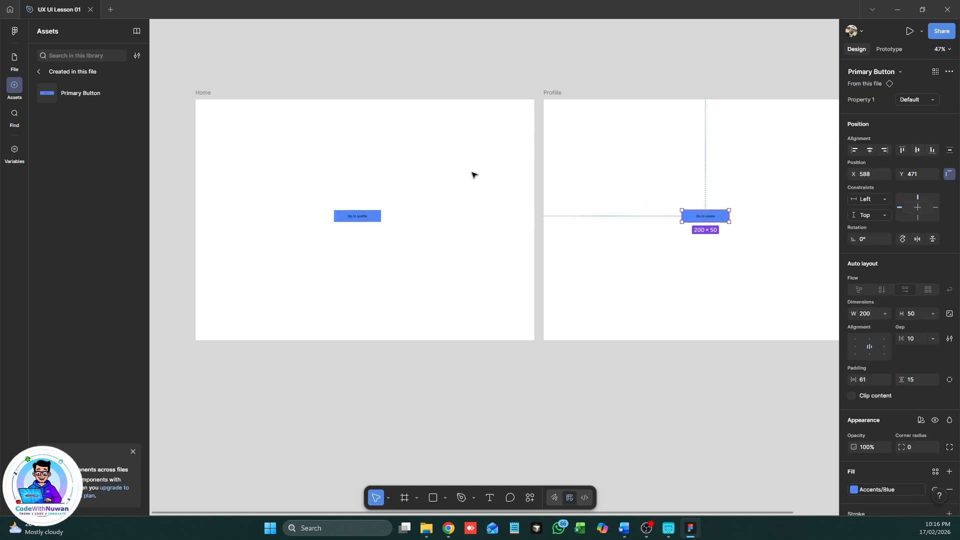
pyautogui.click(369, 217)
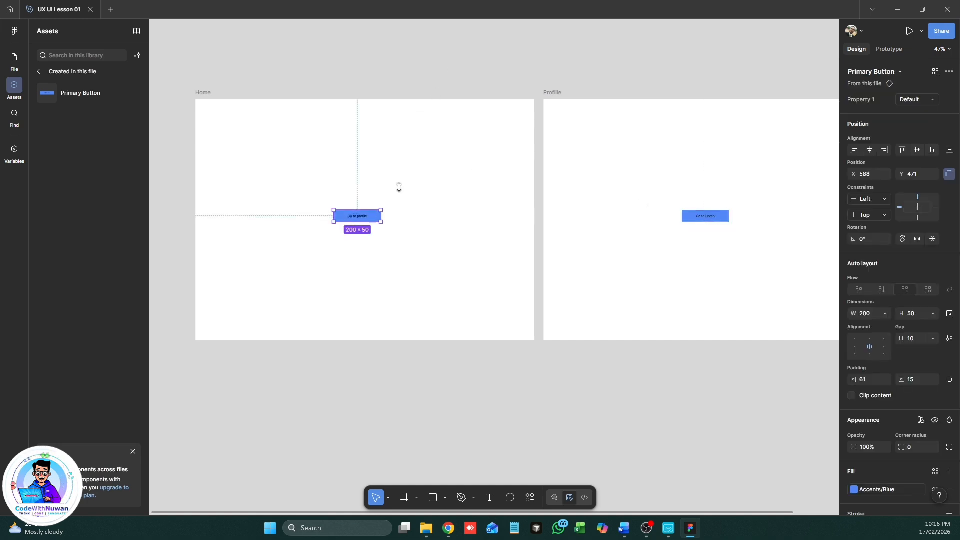
pyautogui.click(885, 49)
pyautogui.moveTo(381, 216); pyautogui.dragTo(554, 217)
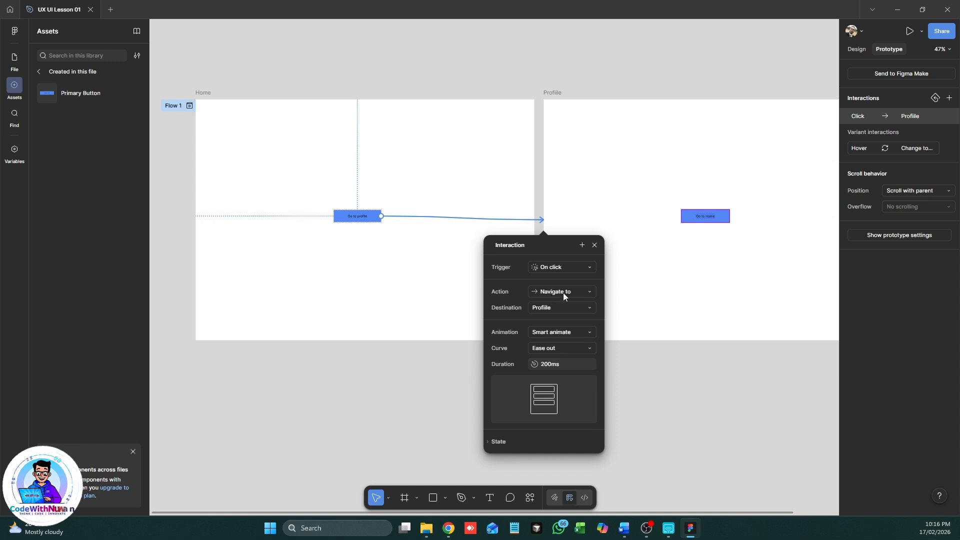
pyautogui.click(564, 267)
pyautogui.click(573, 268)
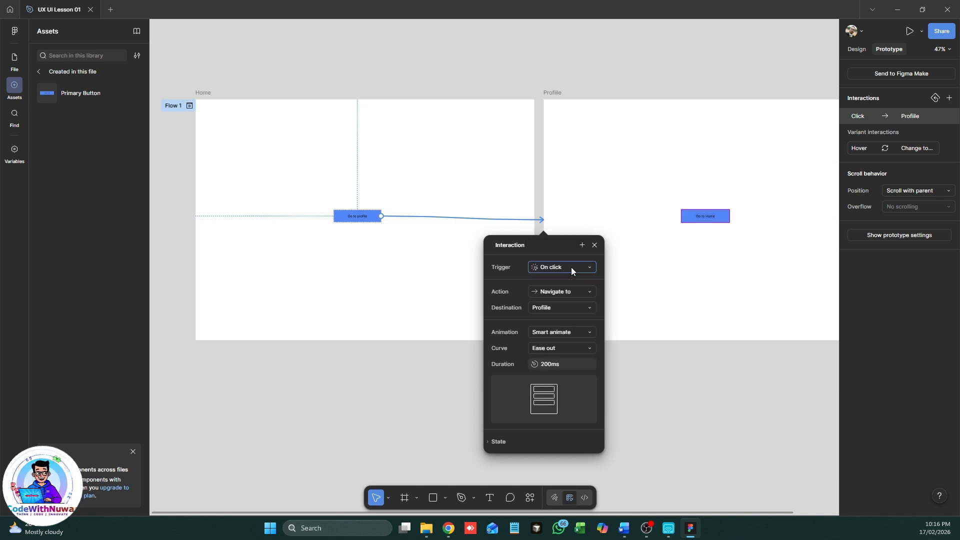
# Step: Review the action options of the "Go to profile" button's click interaction, keep Navigate to, and close the interaction settings
pyautogui.click(551, 290)
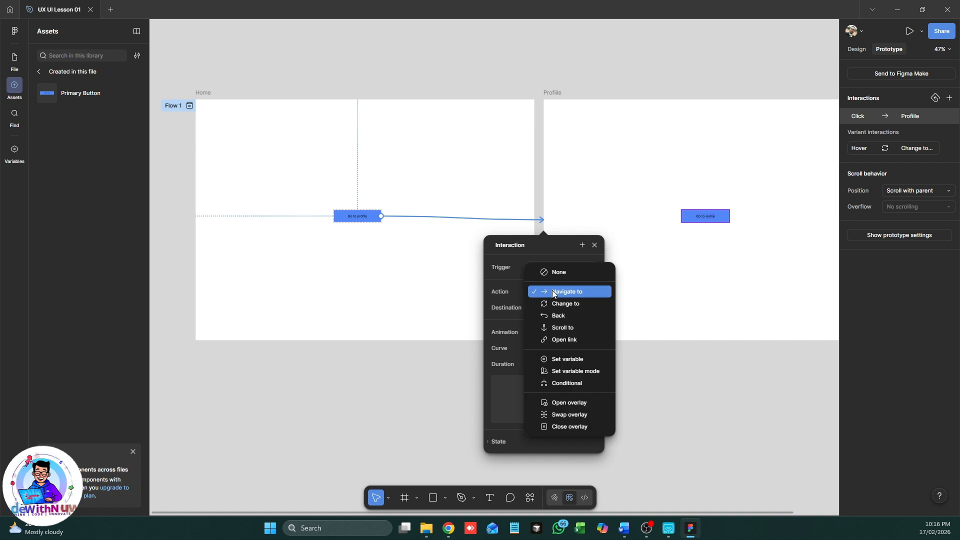
pyautogui.click(552, 290)
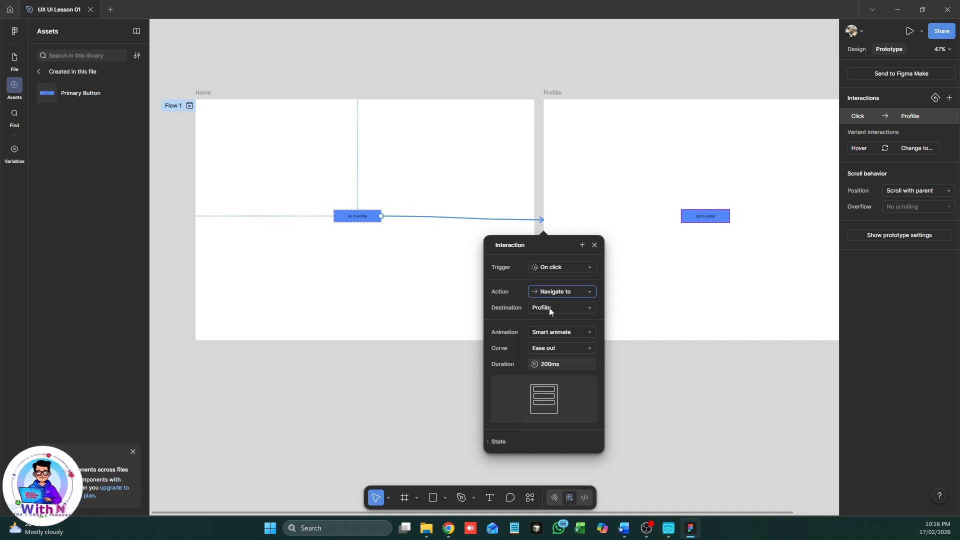
pyautogui.click(620, 251)
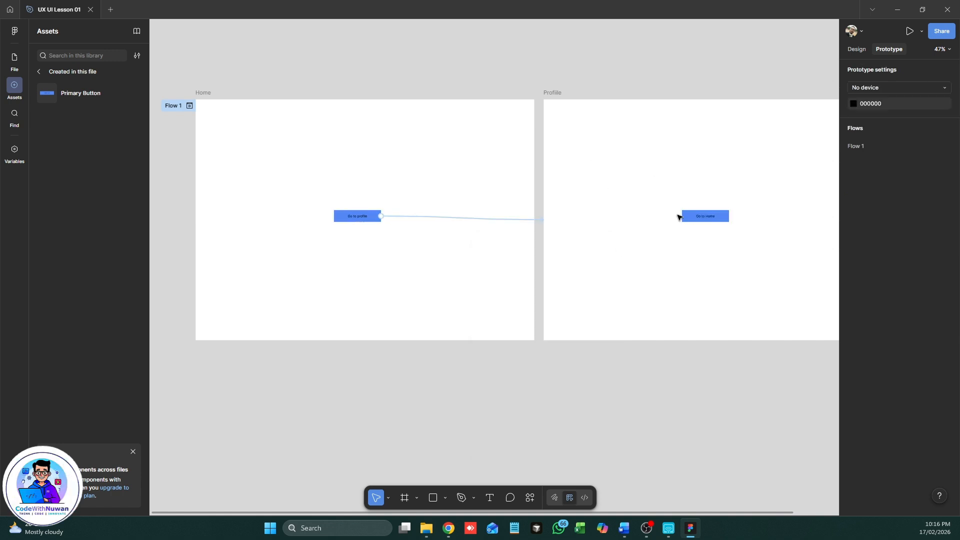
# Step: Connect the "Go to Home" button to the Home frame with an On click trigger and the Navigate to action
pyautogui.click(695, 218)
pyautogui.moveTo(682, 216); pyautogui.dragTo(530, 183)
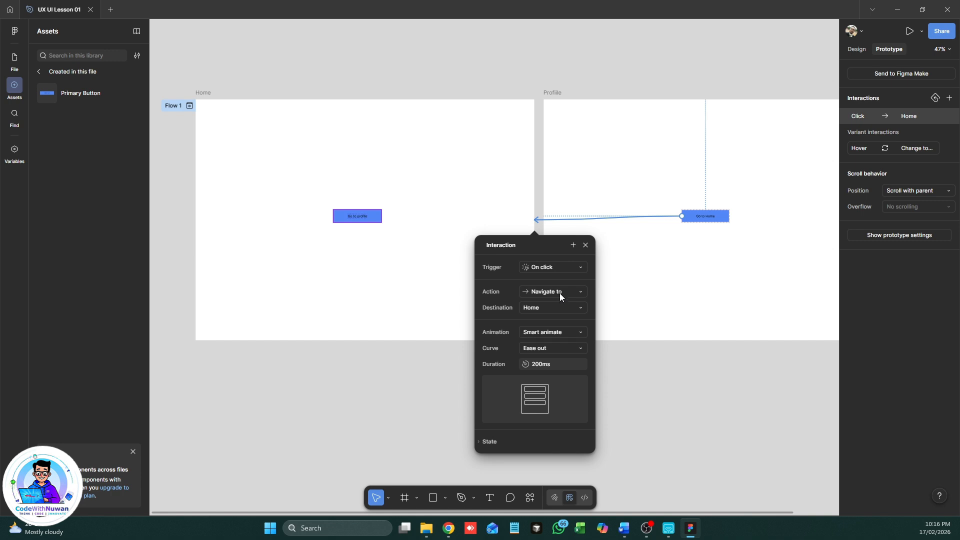
pyautogui.click(575, 187)
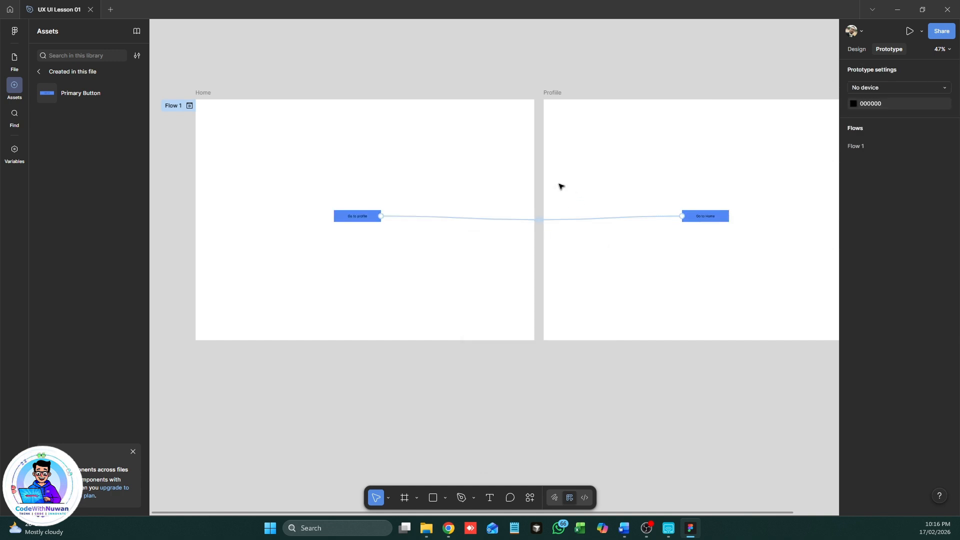
# Step: Add a "Home Page" text layer above the button on the Home frame
pyautogui.click(203, 97)
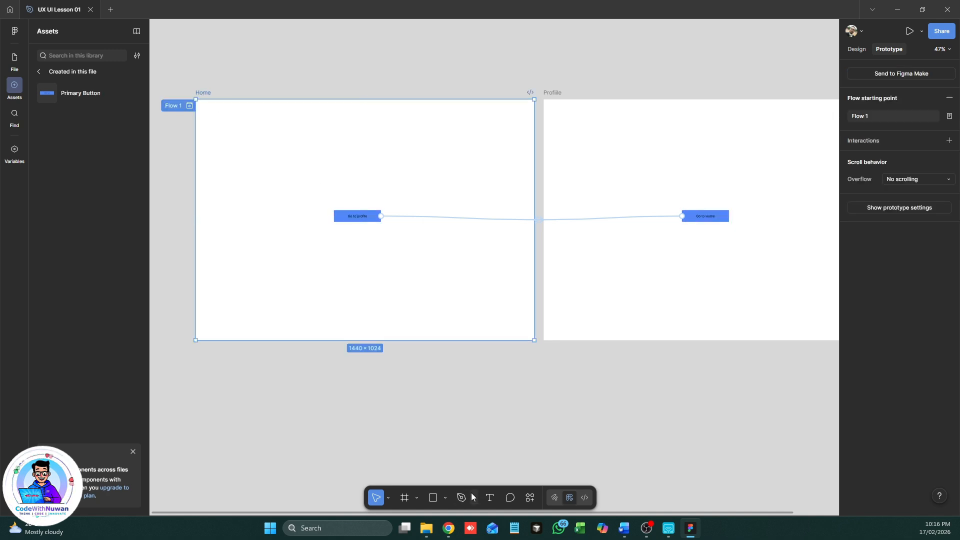
pyautogui.click(491, 498)
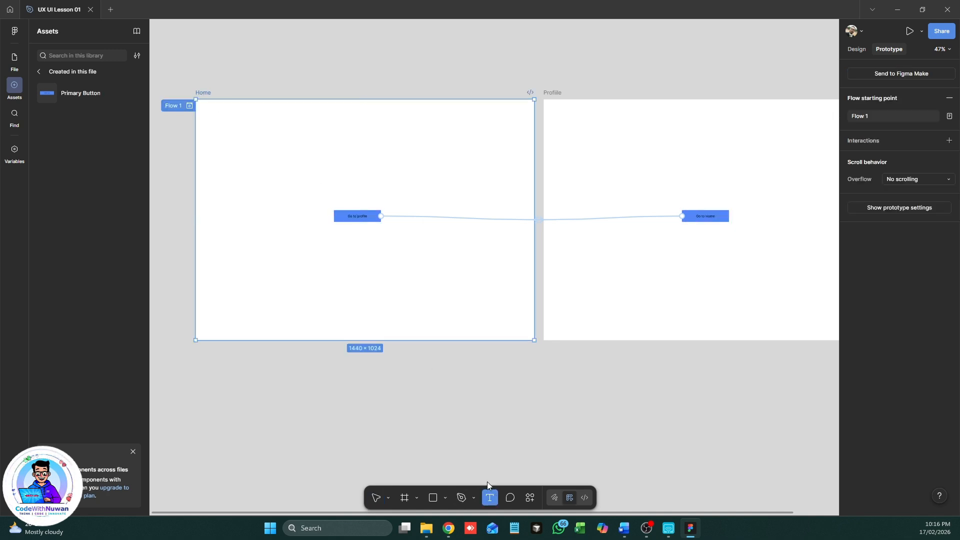
pyautogui.click(289, 153)
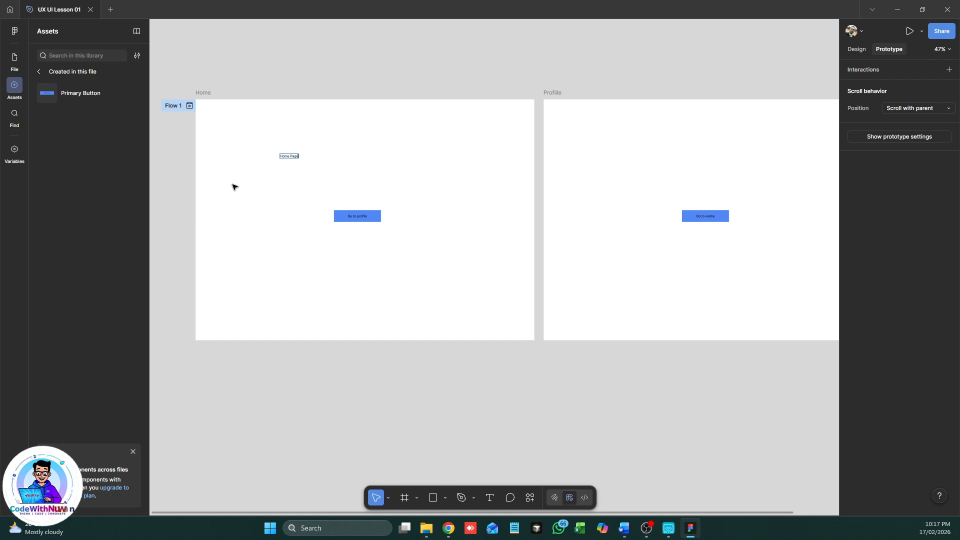
# Step: Set the "Home Page" text size to 36 and centre it just above the button in the middle of the Home frame
pyautogui.click(857, 51)
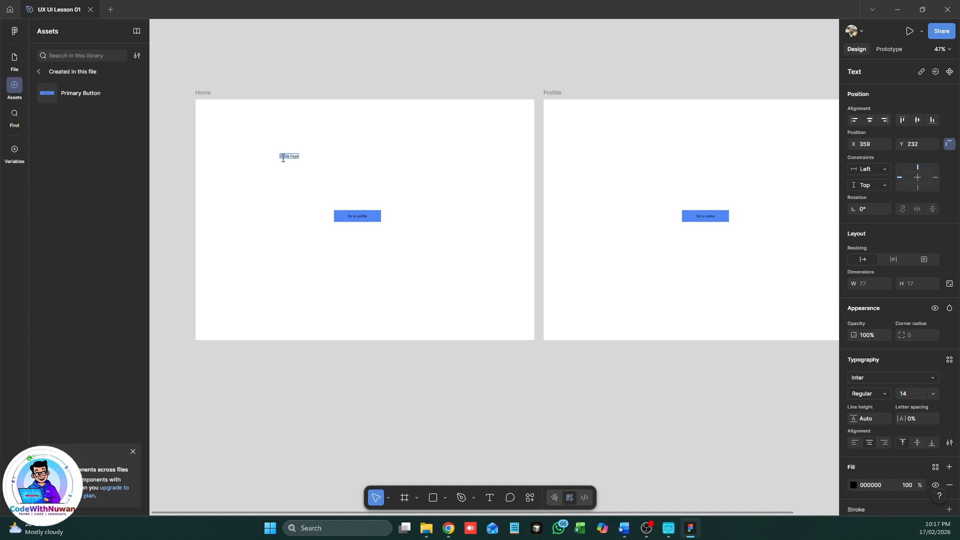
pyautogui.click(933, 394)
pyautogui.click(919, 419)
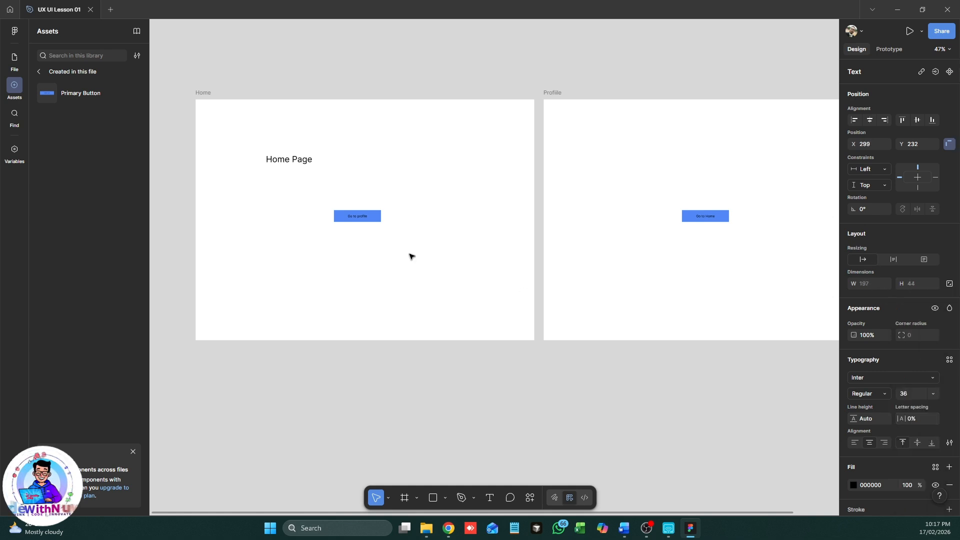
pyautogui.moveTo(295, 160); pyautogui.dragTo(366, 199)
pyautogui.click(397, 160)
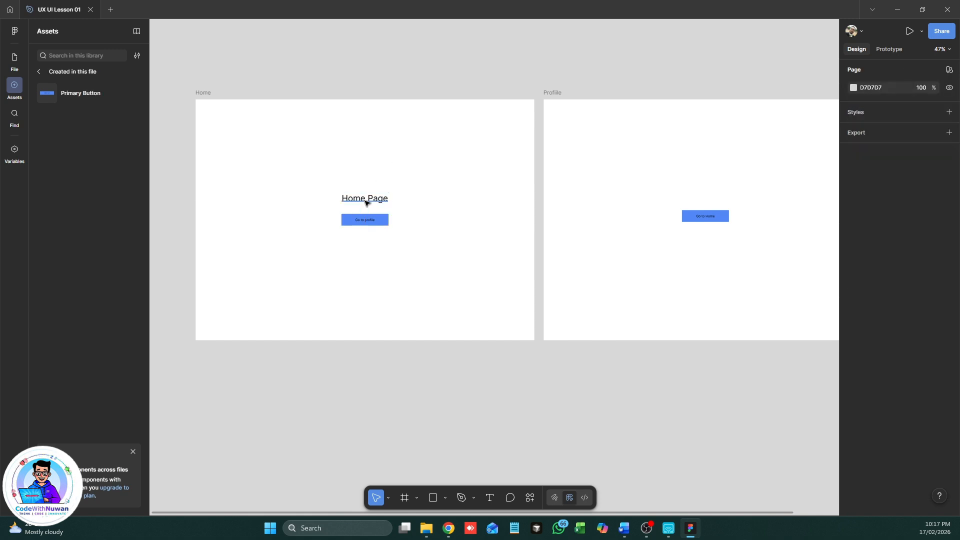
# Step: Copy the "Home Page" title to above the "Go to Home" button on the Profiile frame and change its text to "Profile Page"
pyautogui.click(366, 201)
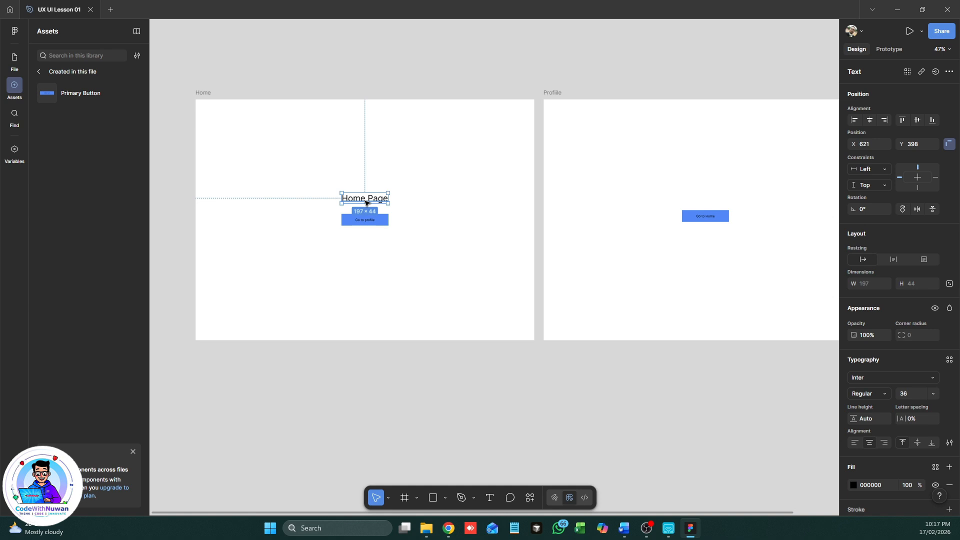
pyautogui.moveTo(367, 201); pyautogui.dragTo(707, 203)
pyautogui.doubleClick(707, 203)
pyautogui.click(708, 203)
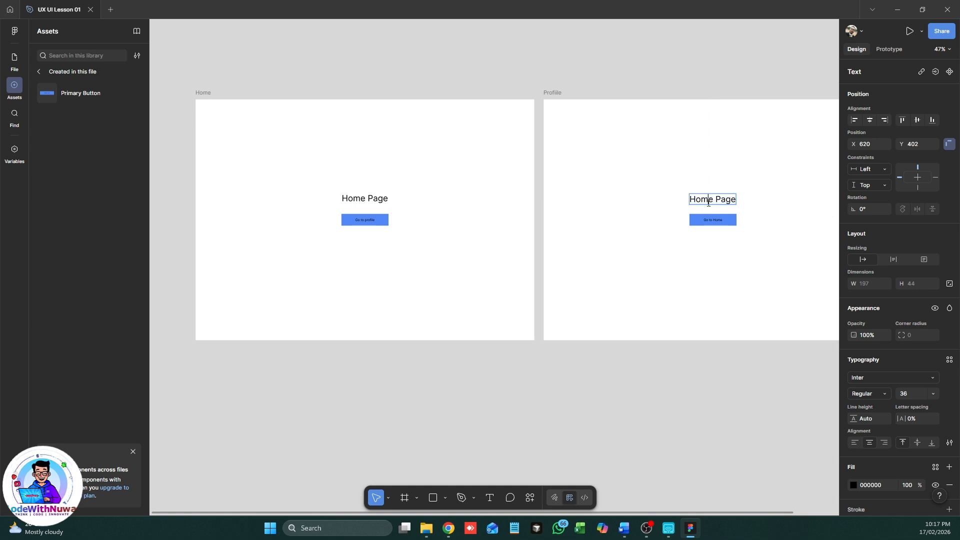
pyautogui.write('Profil')
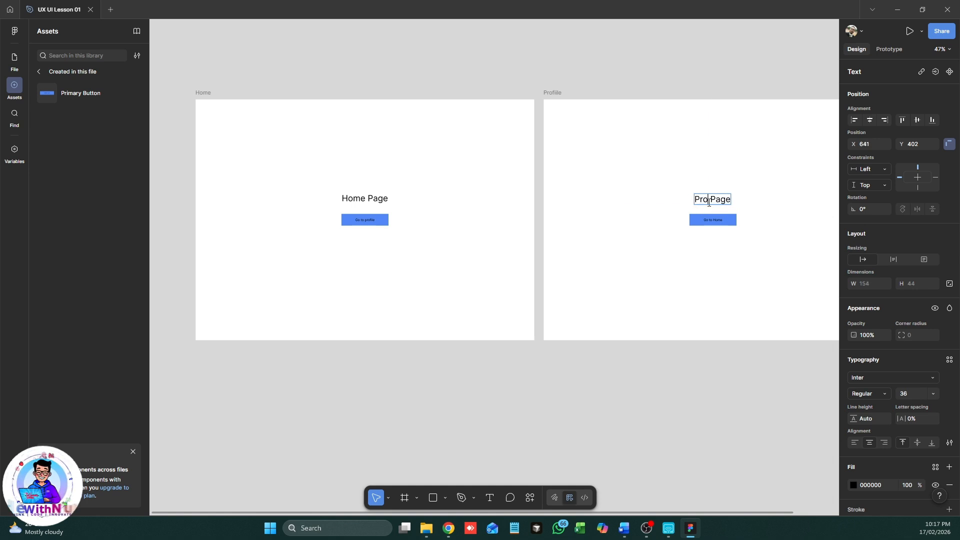
pyautogui.write('e')
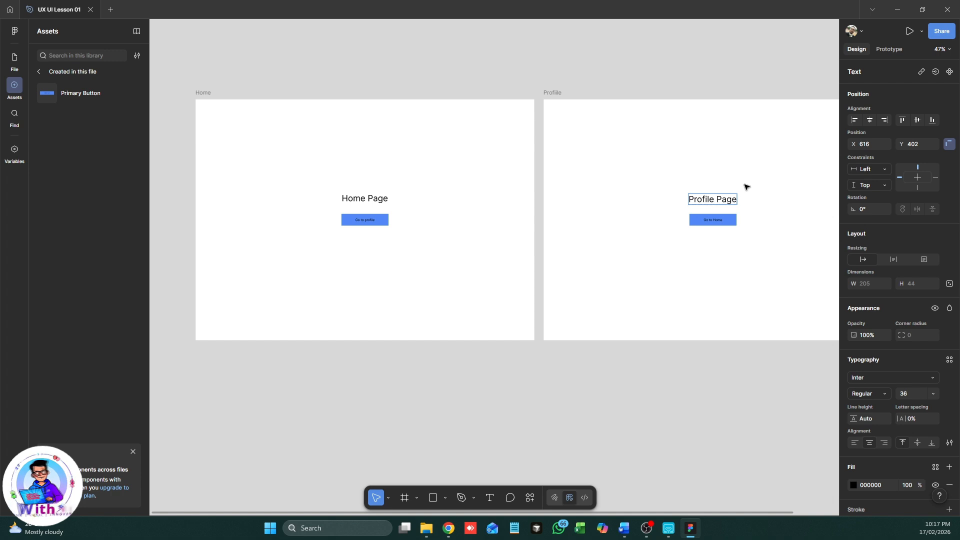
pyautogui.press('Escape')
# Step: Centre the "Profile Page" title horizontally above the "Go to Home" button on the Profiile frame
pyautogui.moveTo(715, 200); pyautogui.dragTo(715, 201)
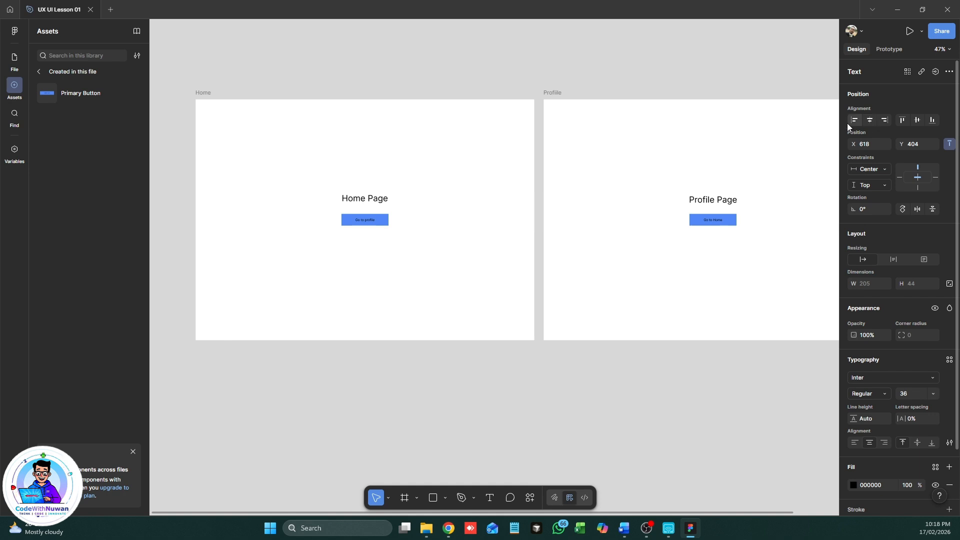
pyautogui.click(694, 266)
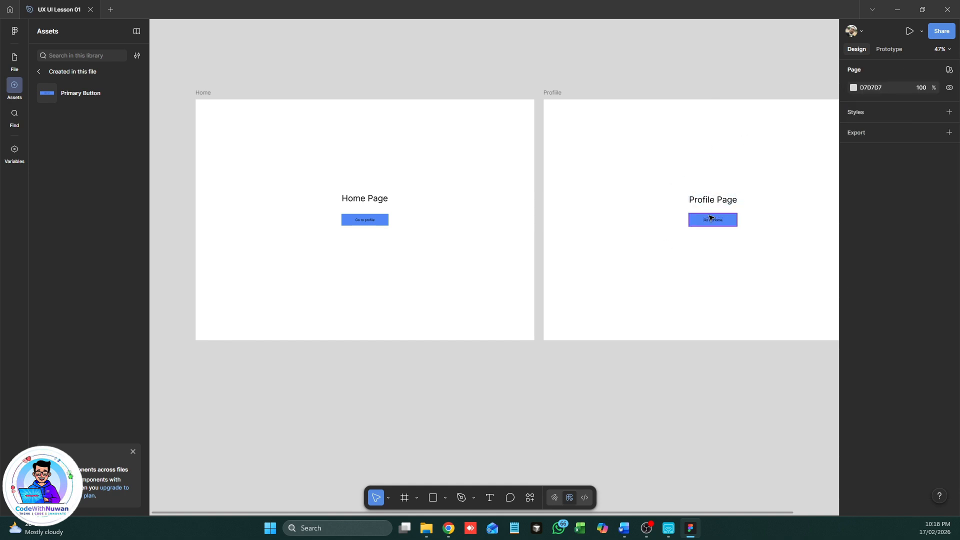
pyautogui.click(707, 220)
pyautogui.click(765, 205)
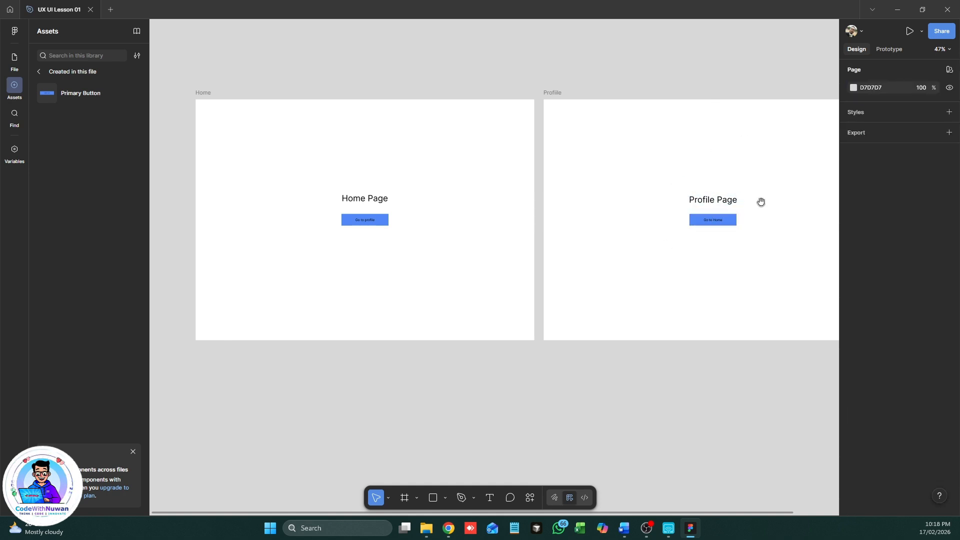
# Step: Change the Profiile frame's fill colour to a pale yellow
pyautogui.moveTo(761, 204); pyautogui.dragTo(680, 205)
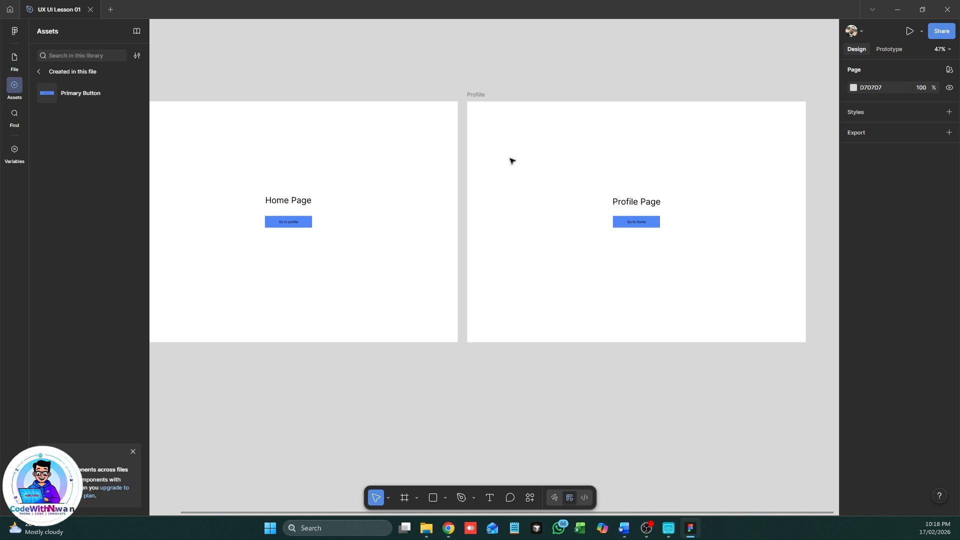
pyautogui.click(474, 96)
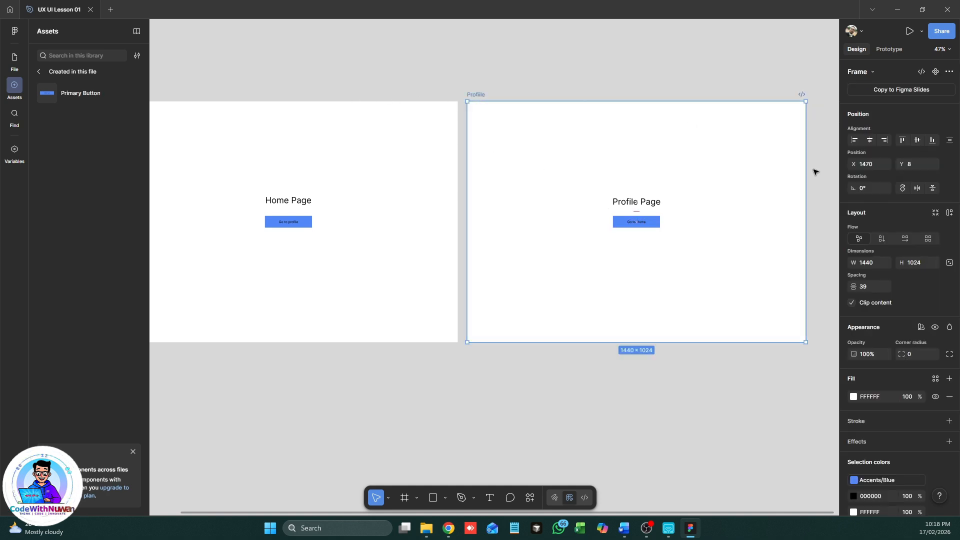
pyautogui.click(854, 397)
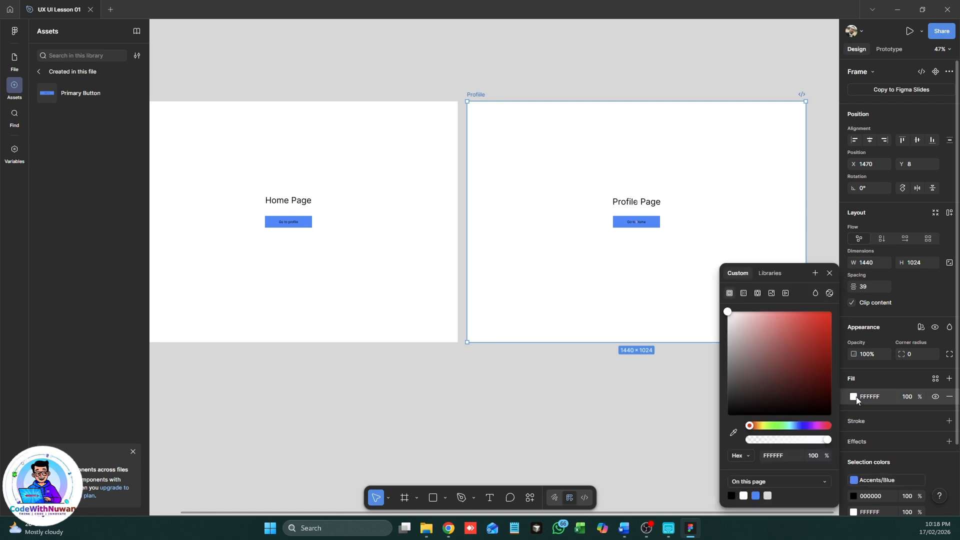
pyautogui.click(760, 425)
pyautogui.moveTo(746, 325)
pyautogui.mouseDown()
pyautogui.moveTo(737, 330)
pyautogui.moveTo(754, 314)
pyautogui.moveTo(747, 310)
pyautogui.mouseUp()
pyautogui.click(400, 246)
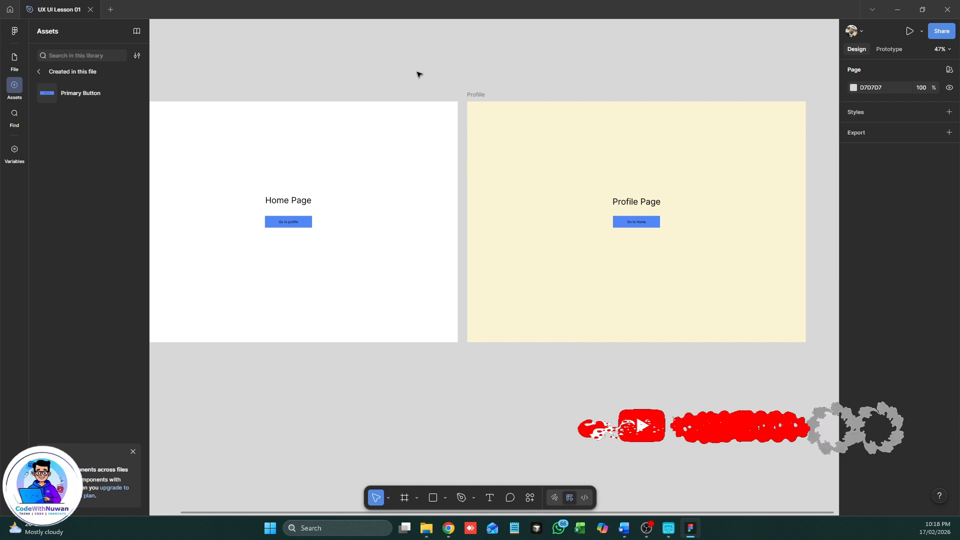
# Step: Start the prototype presentation from the Home frame
pyautogui.moveTo(275, 92); pyautogui.dragTo(377, 88)
pyautogui.click(230, 89)
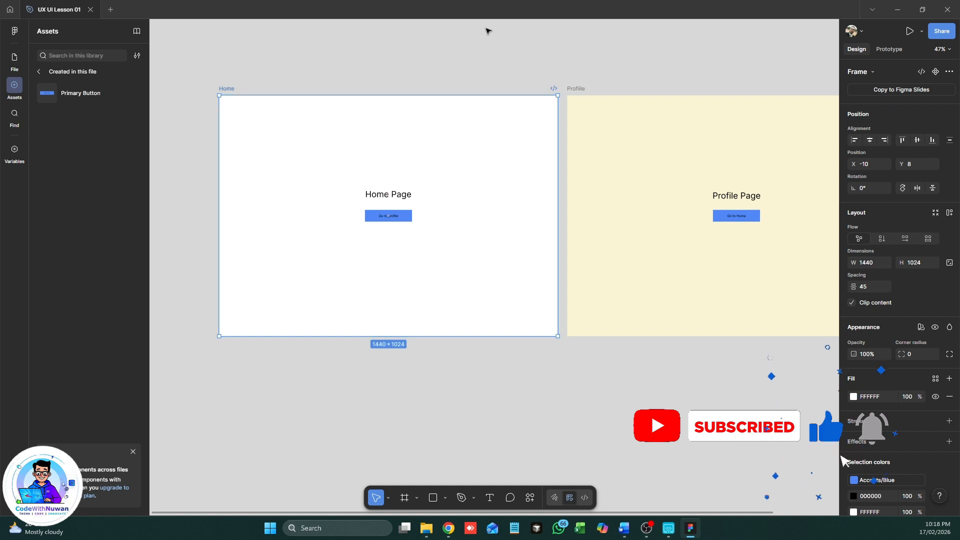
pyautogui.click(909, 31)
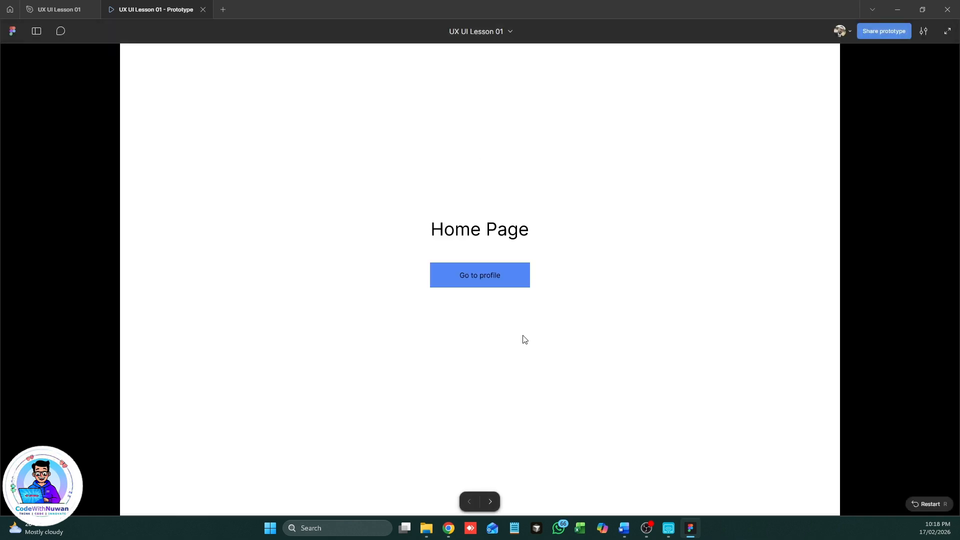
# Step: Test the hover animation of the "Go to profile" button on the Home page of the running prototype
pyautogui.click(496, 309)
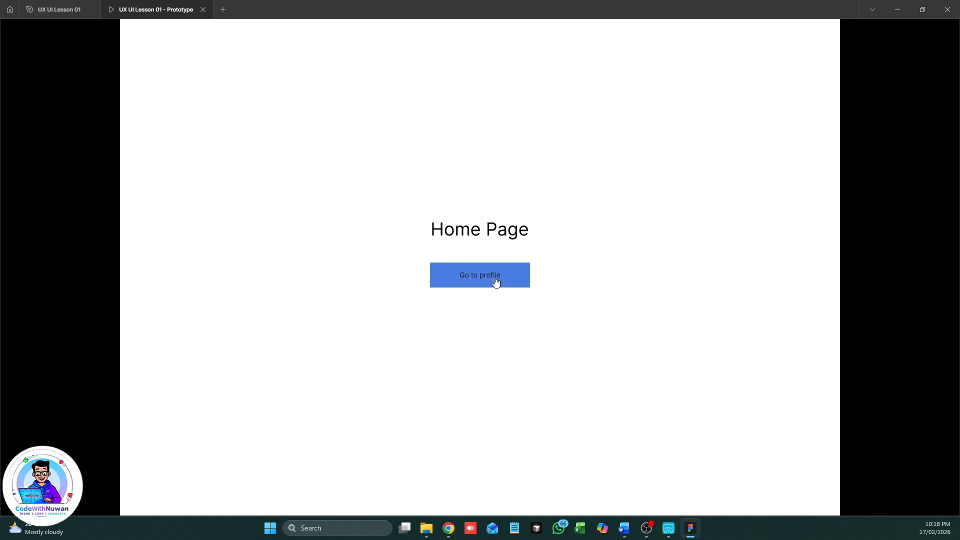
pyautogui.click(488, 304)
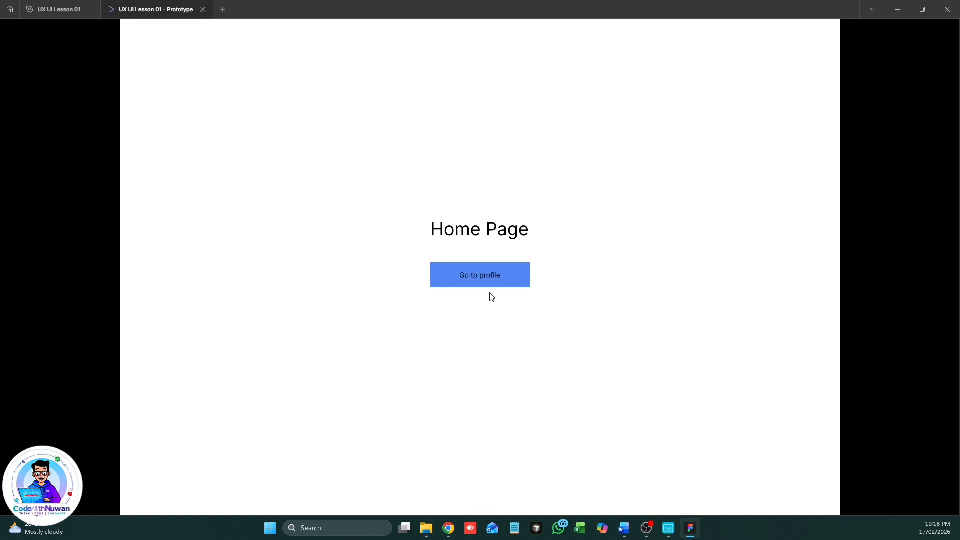
pyautogui.click(481, 320)
pyautogui.click(482, 315)
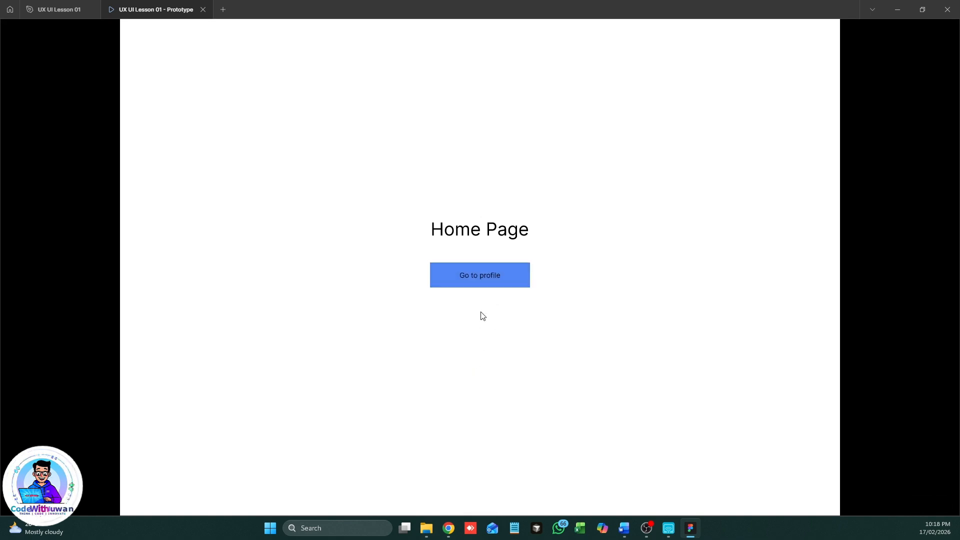
pyautogui.click(480, 322)
pyautogui.click(478, 308)
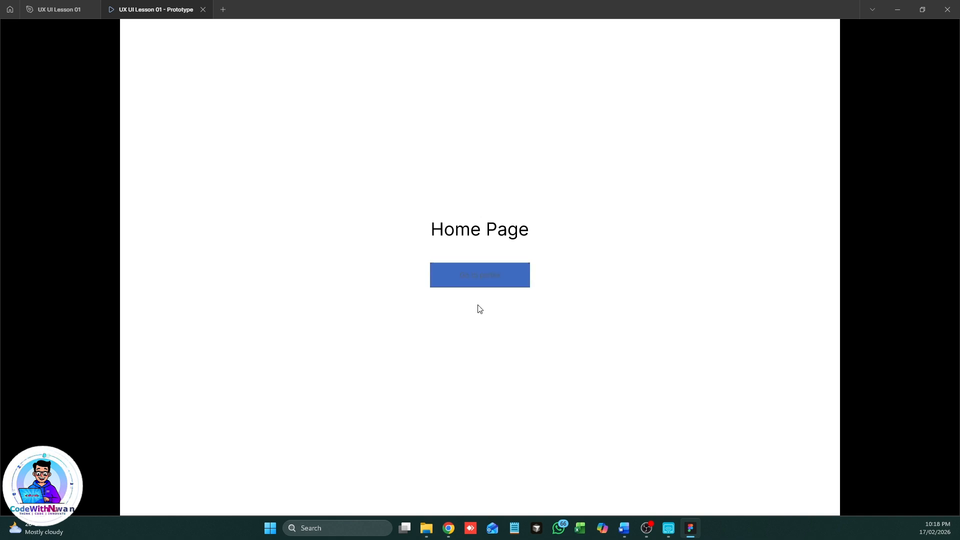
pyautogui.click(479, 320)
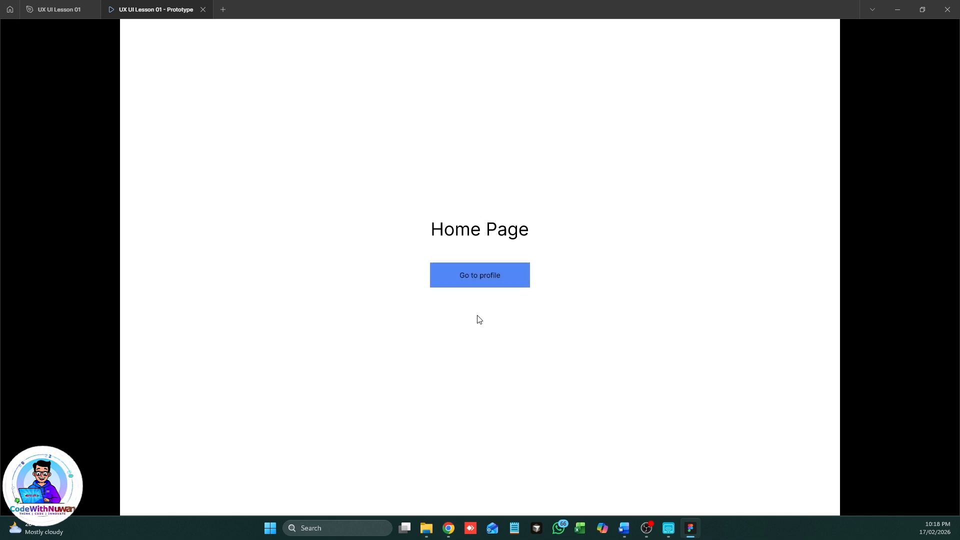
pyautogui.click(486, 306)
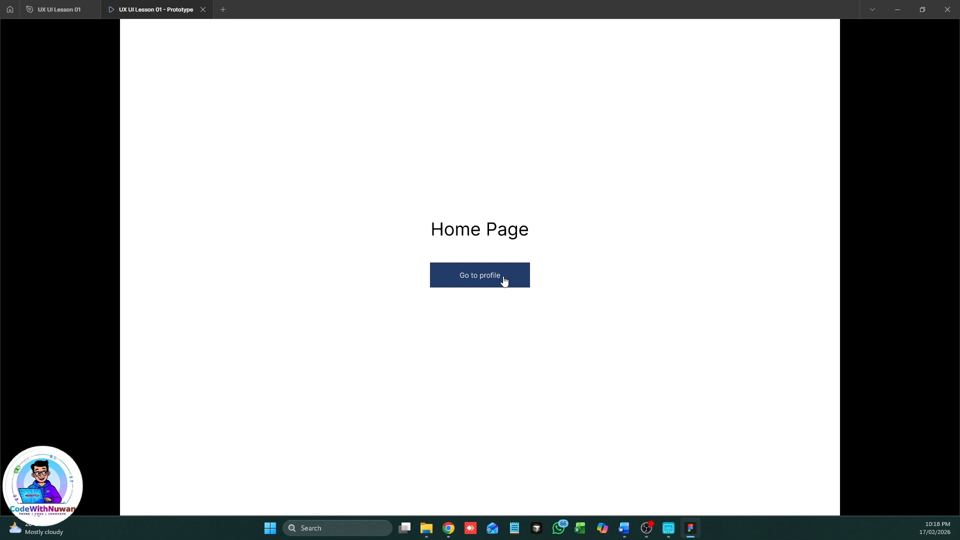
pyautogui.click(484, 319)
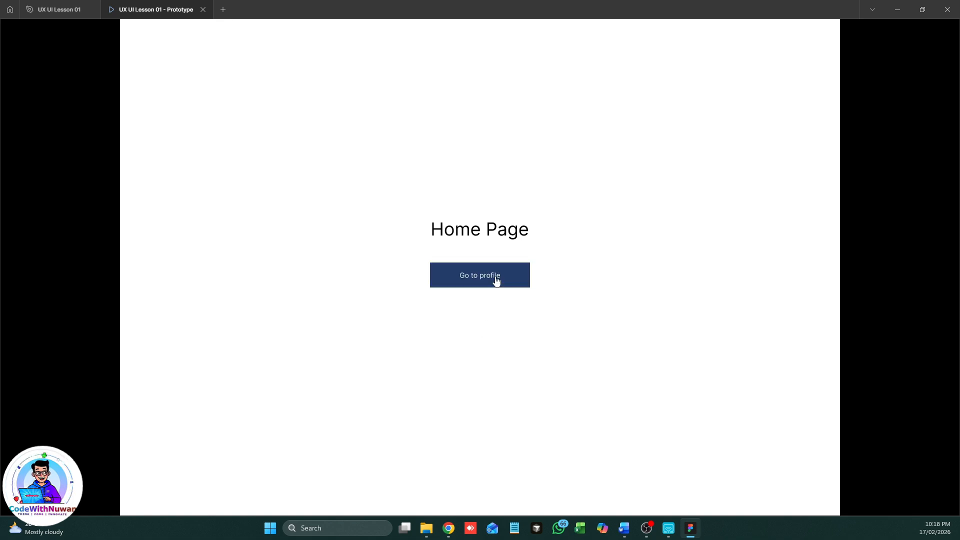
pyautogui.click(469, 325)
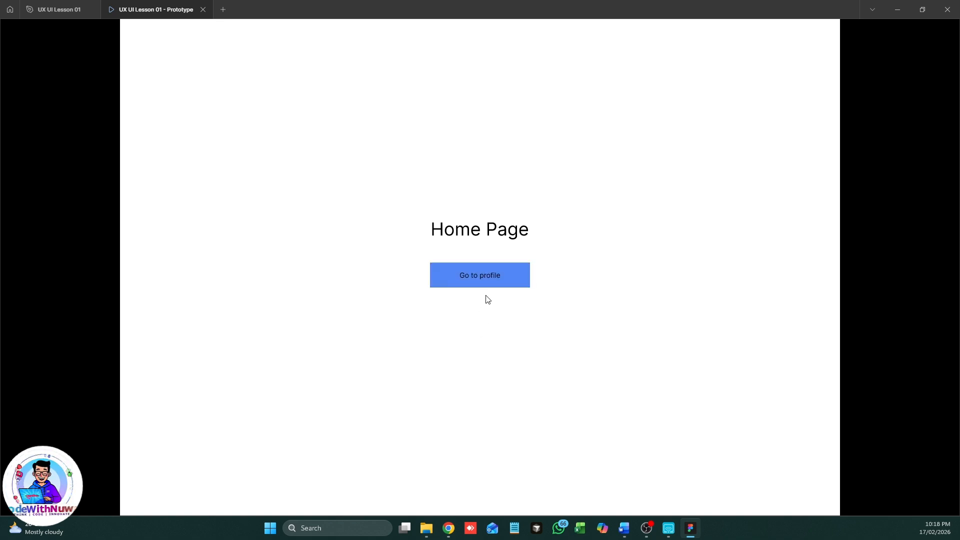
pyautogui.click(467, 337)
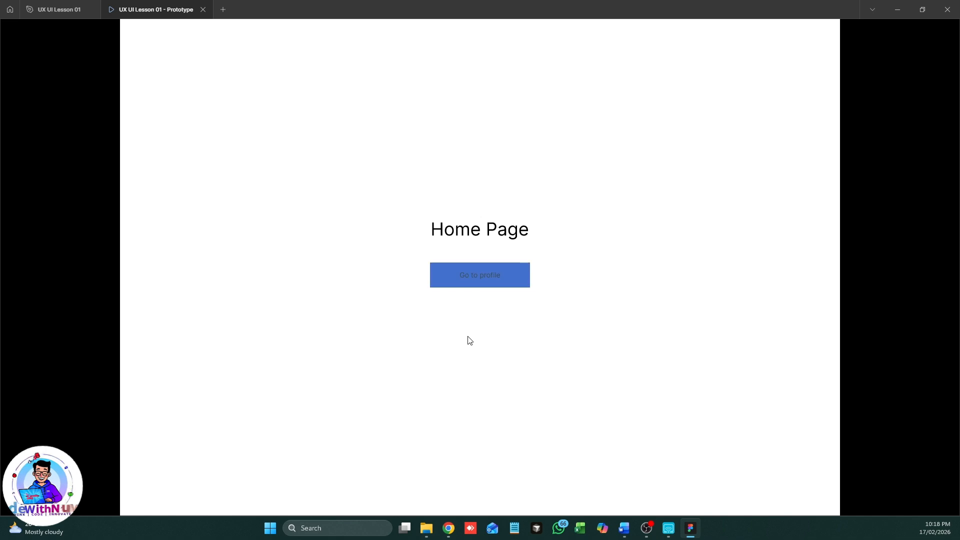
# Step: Test the click navigation from the Home page to the Profile page and back using the two buttons
pyautogui.click(489, 282)
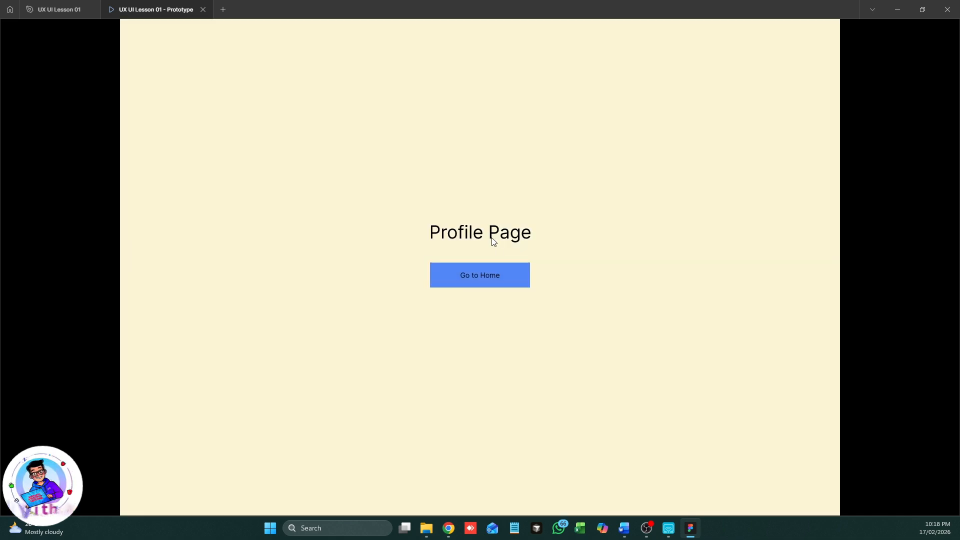
pyautogui.click(479, 272)
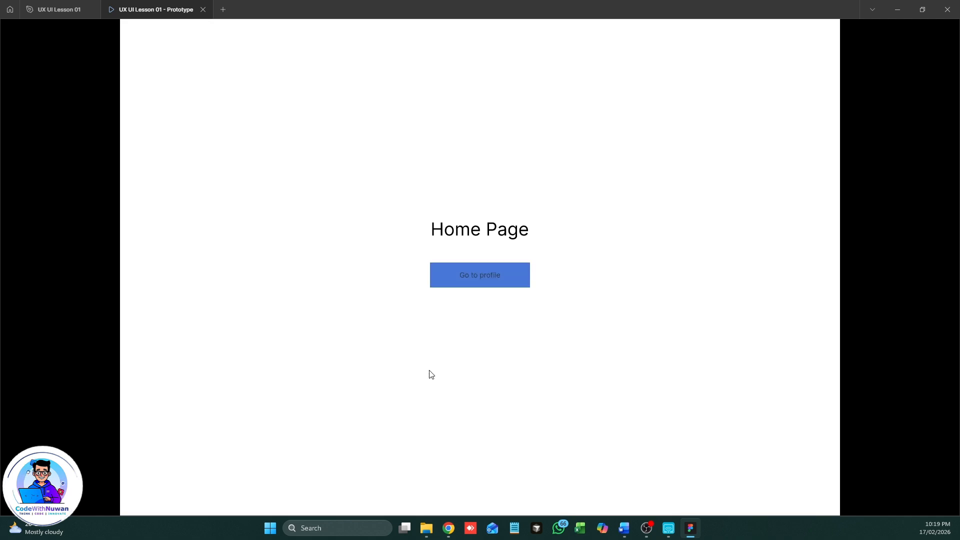
# Step: Toggle repeatedly between the Home and Profile pages in the running prototype to retest both navigation buttons
pyautogui.click(458, 280)
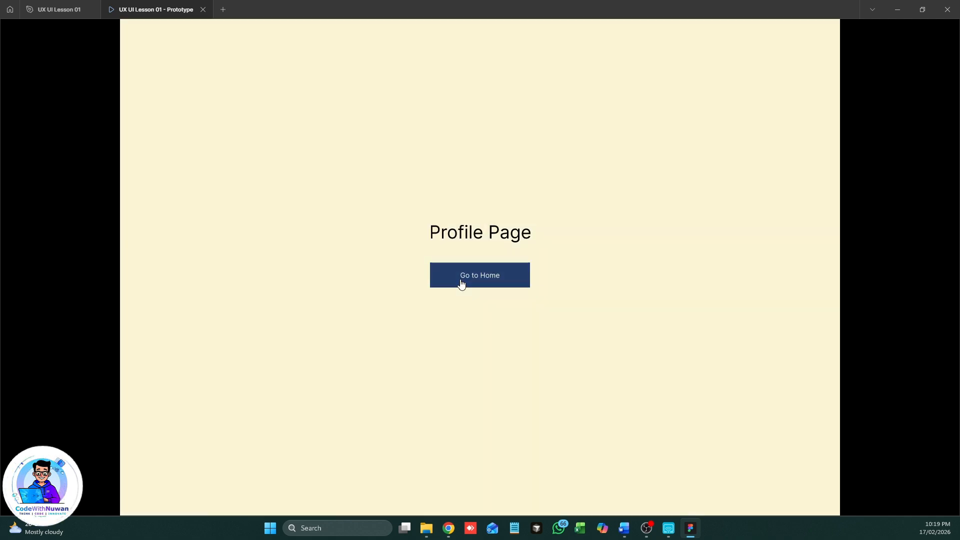
pyautogui.click(461, 283)
pyautogui.click(461, 283)
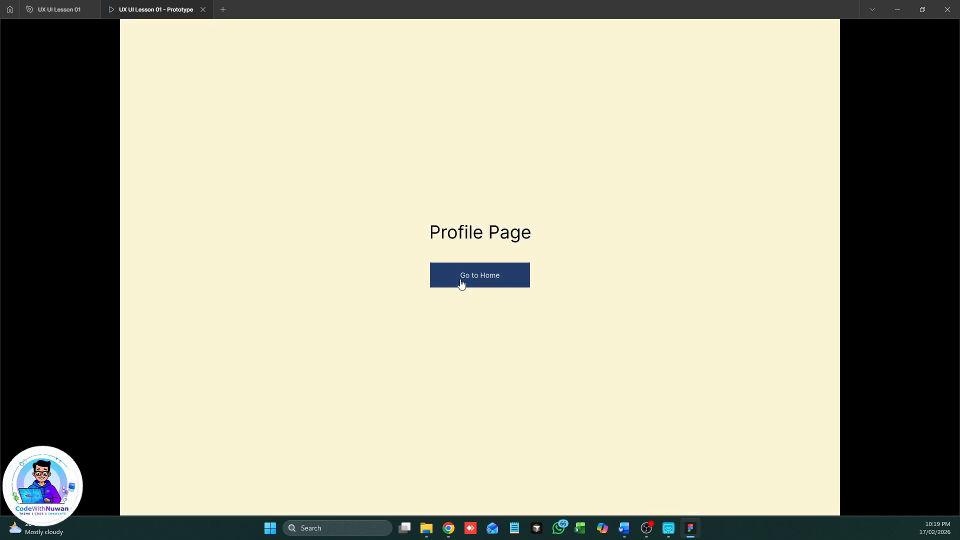
pyautogui.click(461, 283)
pyautogui.click(461, 283)
pyautogui.click(461, 283)
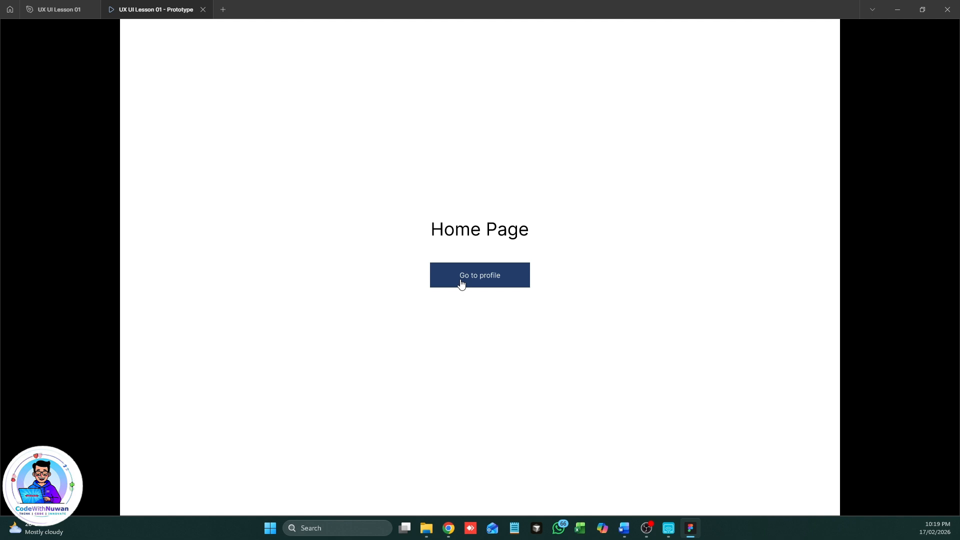
# Step: Return to the UX UI Lesson 01 design file, deselect the Home frame and bring the Home and Profiile frames into view
pyautogui.click(67, 7)
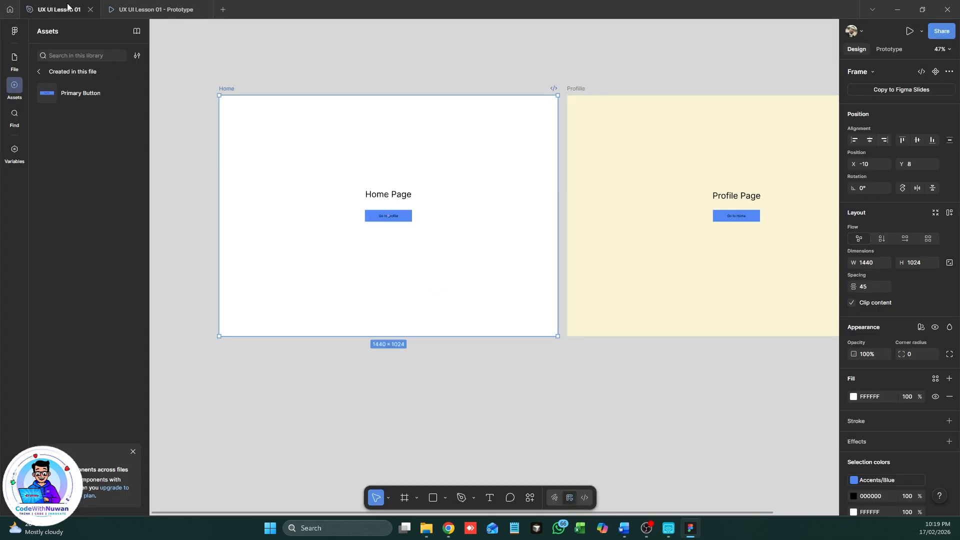
pyautogui.click(539, 418)
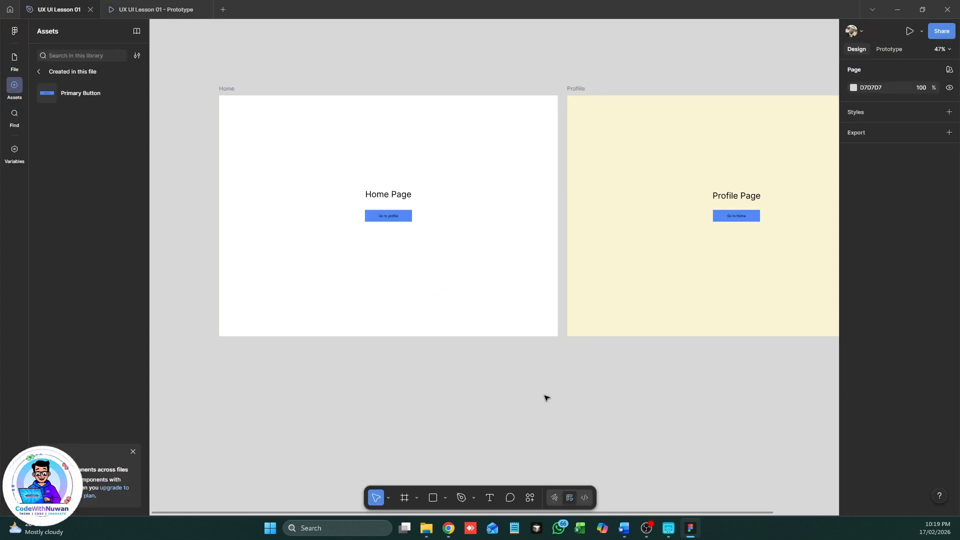
pyautogui.moveTo(594, 289); pyautogui.dragTo(532, 297)
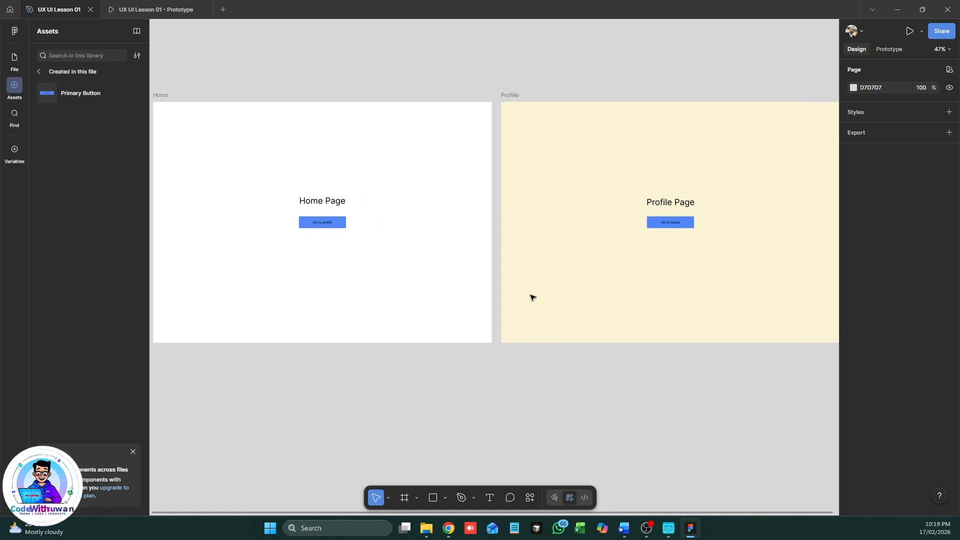